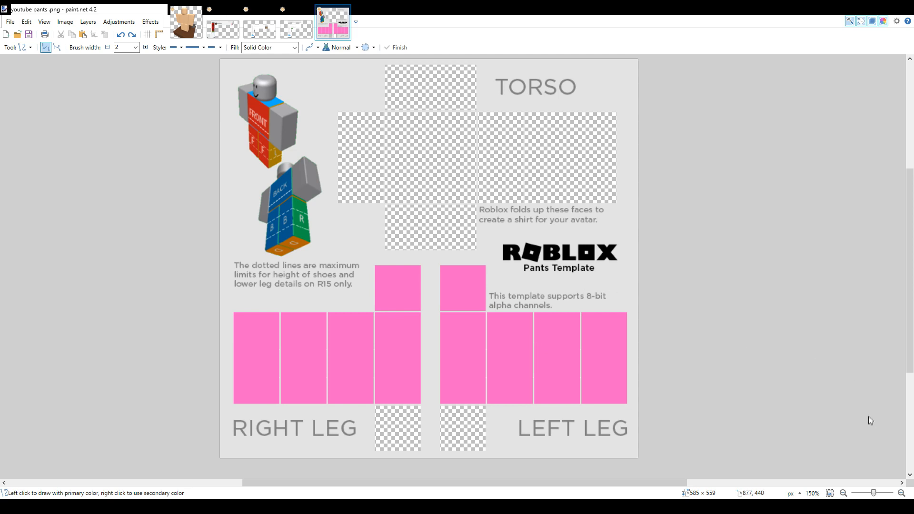
key(s)
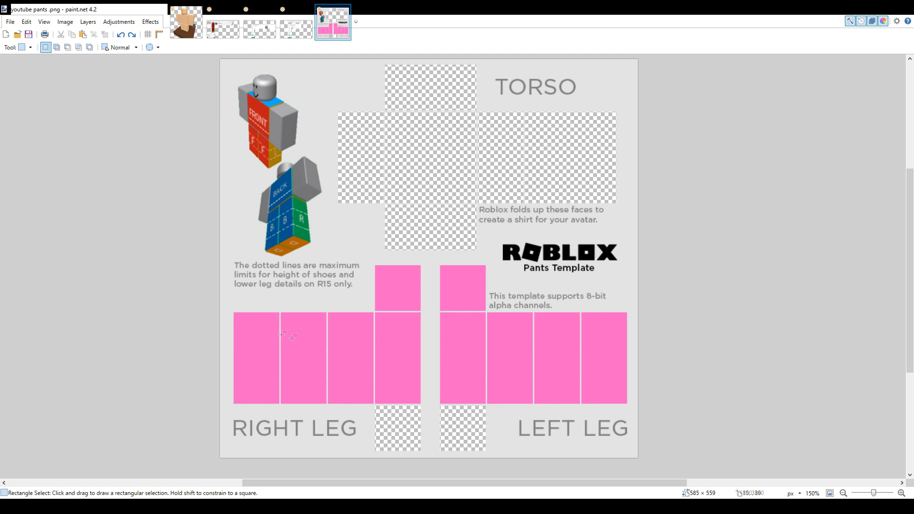
drag(227, 351, 638, 371)
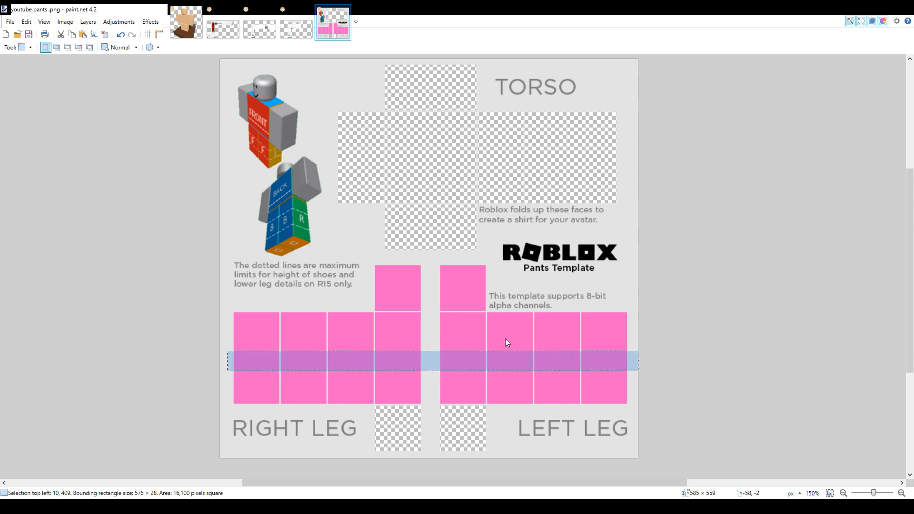
click(594, 286)
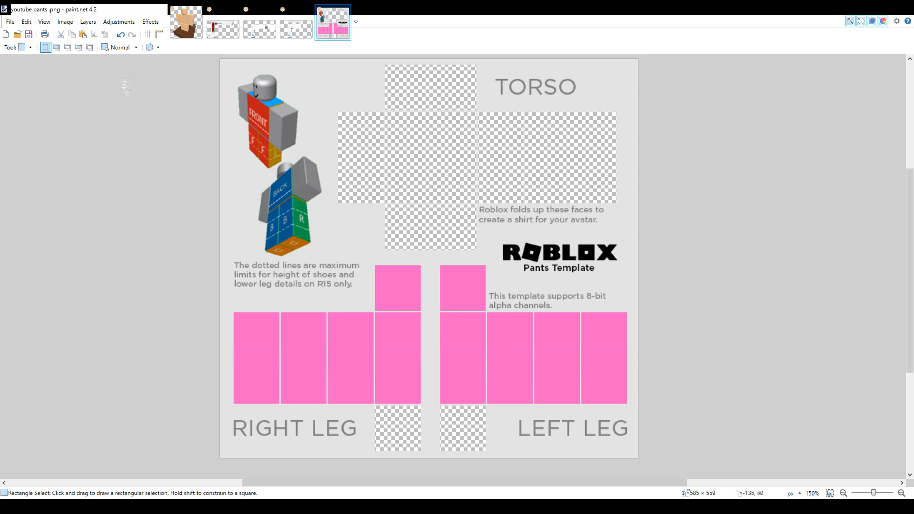
Examine the avatar's lower torso and legs in the reference image to see which areas the pants should cover
click(186, 37)
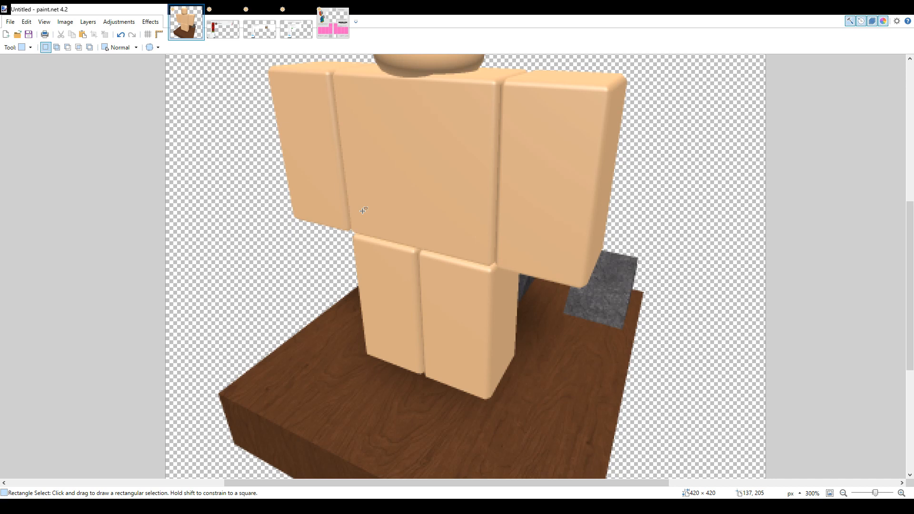
drag(350, 195, 513, 421)
drag(381, 256, 453, 335)
drag(404, 292, 437, 344)
click(431, 336)
drag(346, 191, 497, 392)
click(518, 373)
drag(350, 200, 510, 412)
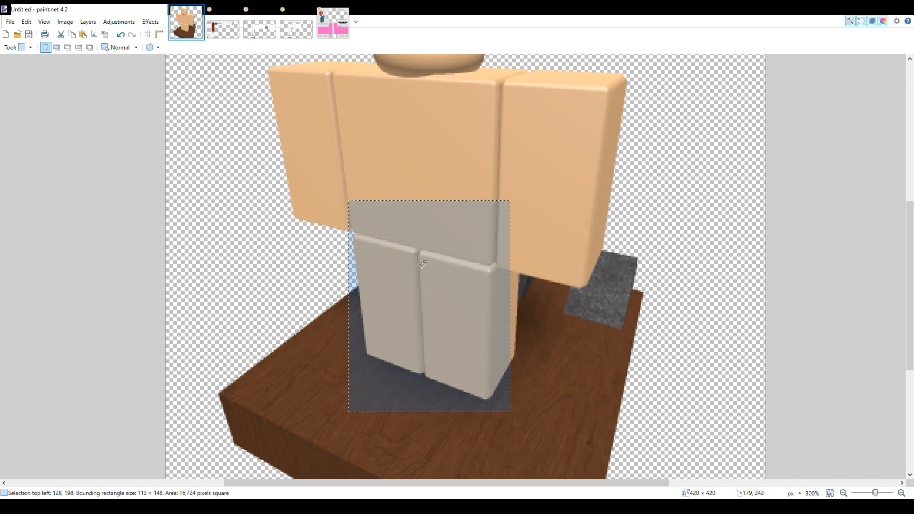
drag(349, 198, 486, 247)
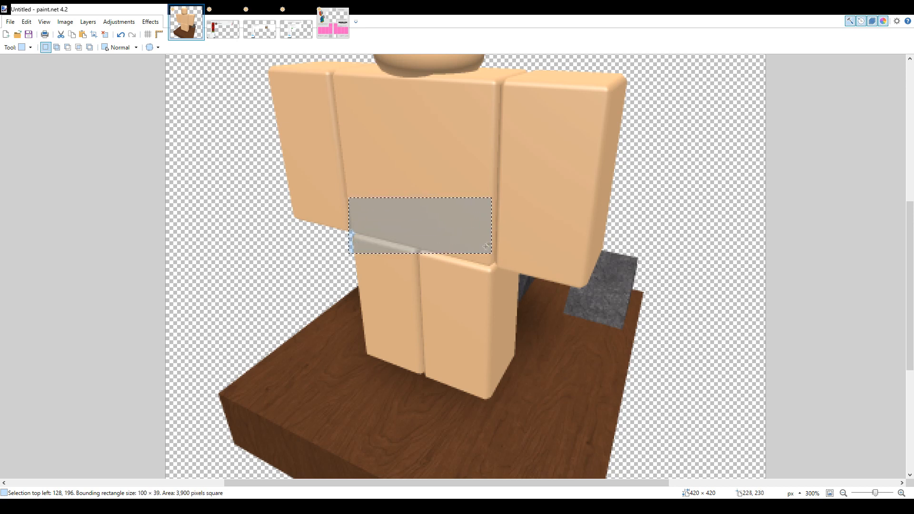
click(459, 232)
Copy a 33 × 47 px patch of pink from the right leg of the pants template into the torso front panel's lower-left corner
click(332, 24)
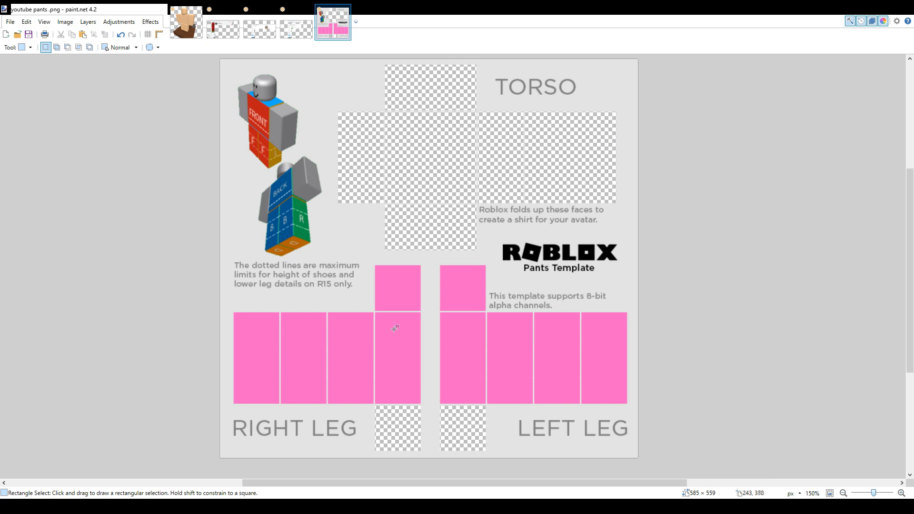
drag(389, 326, 432, 237)
click(71, 35)
click(82, 34)
drag(485, 223, 473, 203)
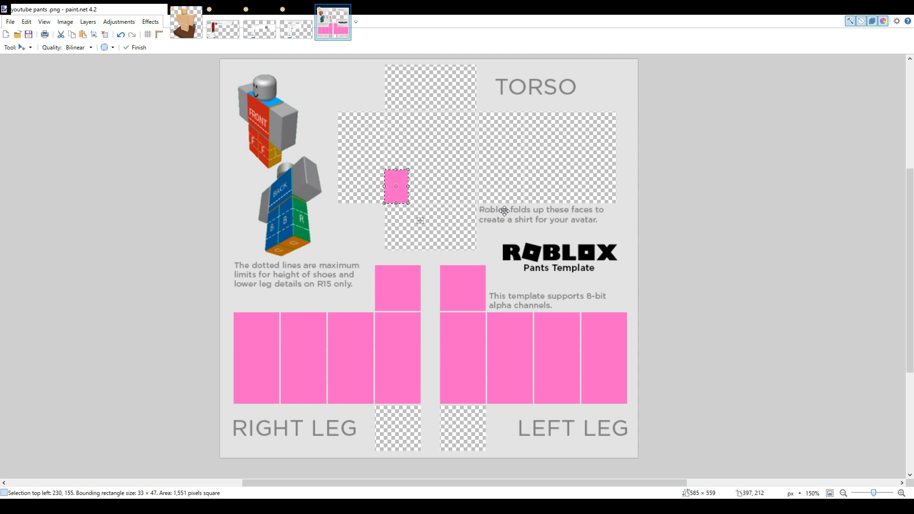
Stretch the pink patch across the full width of the torso front panel's lower part, sized 128 × 48 px
scroll(504, 211, up, 1)
scroll(441, 191, up, 2)
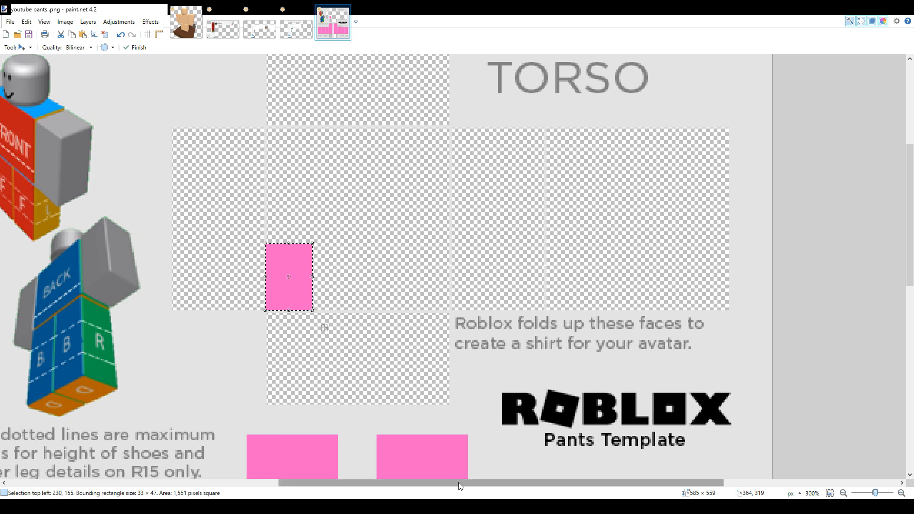
drag(458, 481, 405, 482)
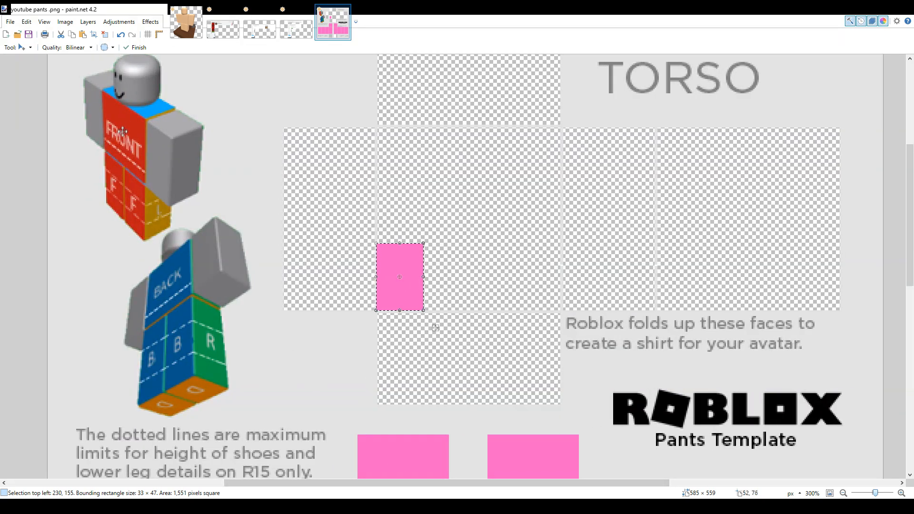
drag(401, 253, 562, 290)
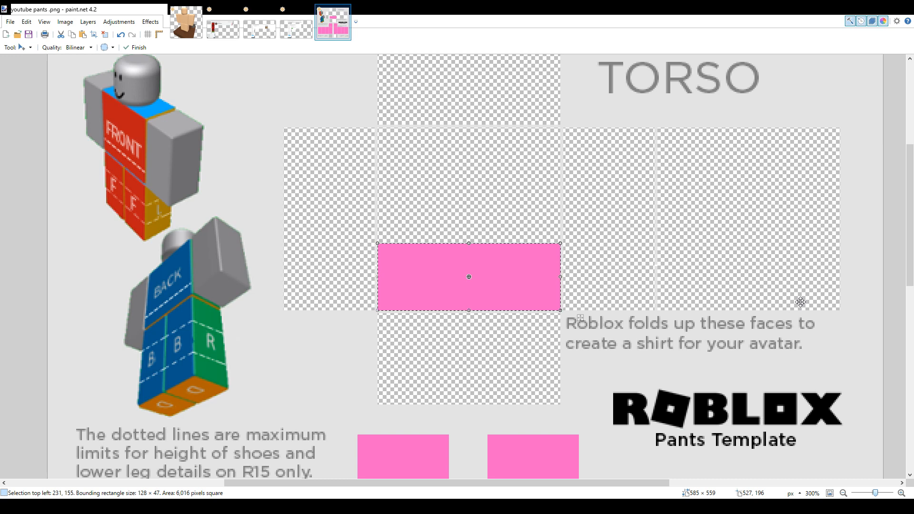
drag(466, 243, 479, 260)
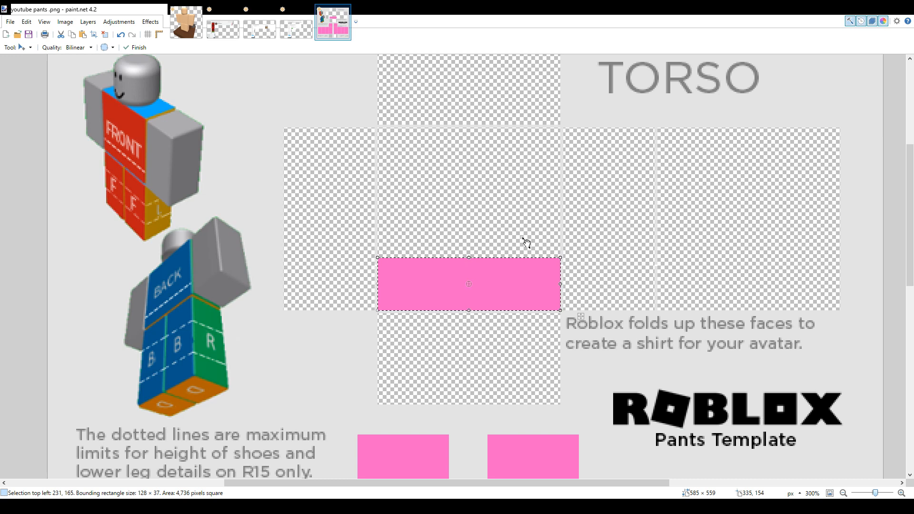
drag(469, 257, 474, 248)
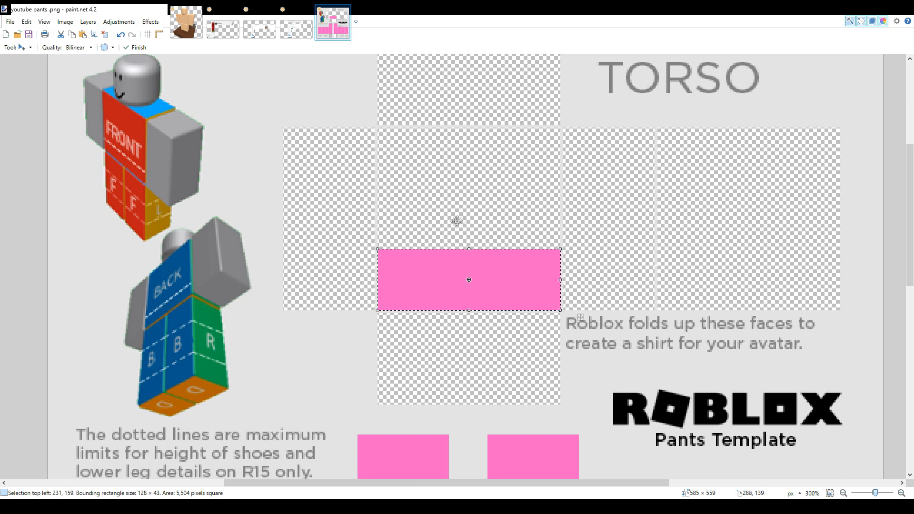
drag(469, 248, 469, 241)
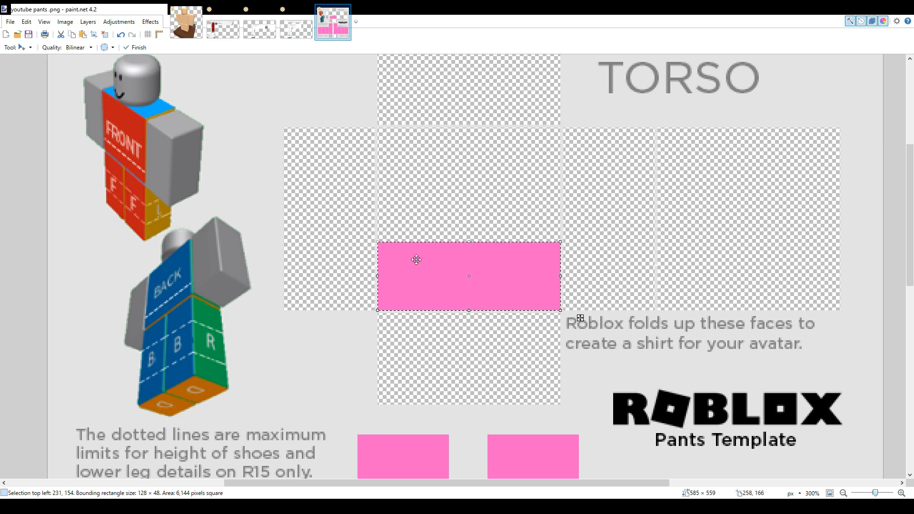
Place 64 × 48 px copies of the pink band on the lower part of both torso side panels
drag(455, 255, 351, 259)
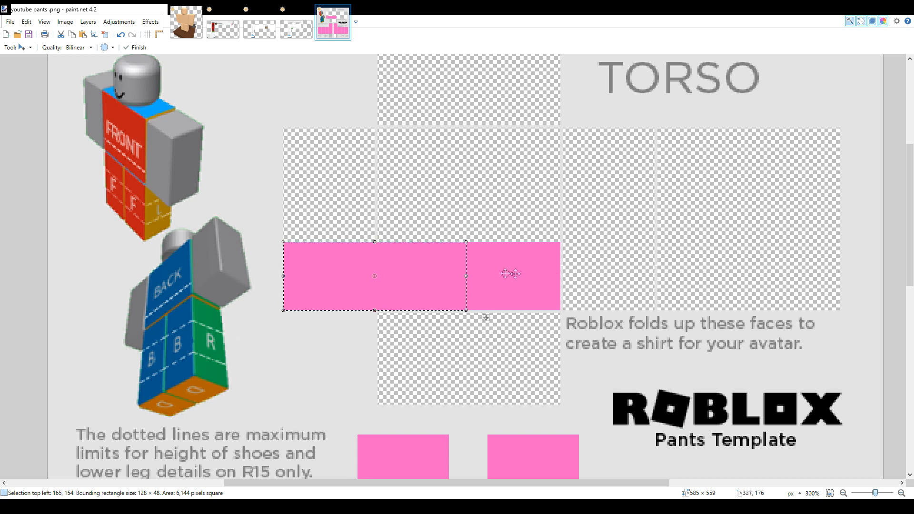
drag(466, 275, 378, 274)
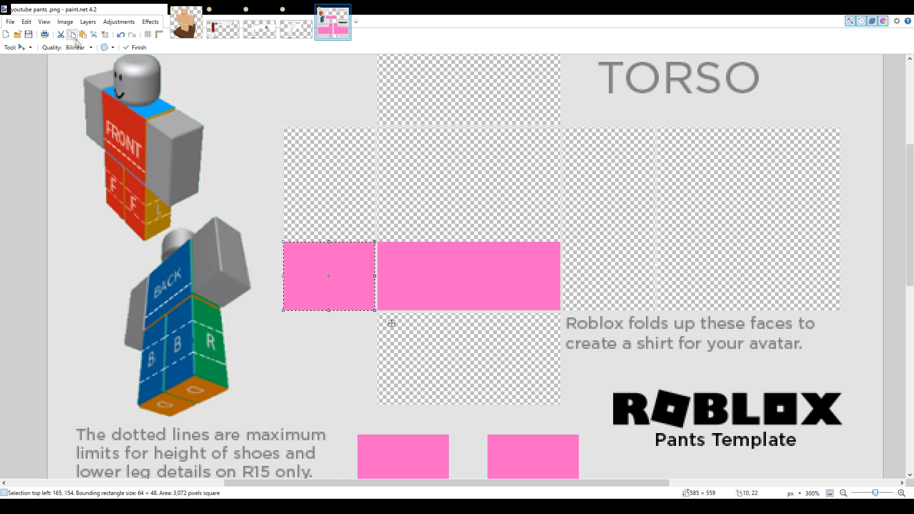
drag(302, 278, 583, 277)
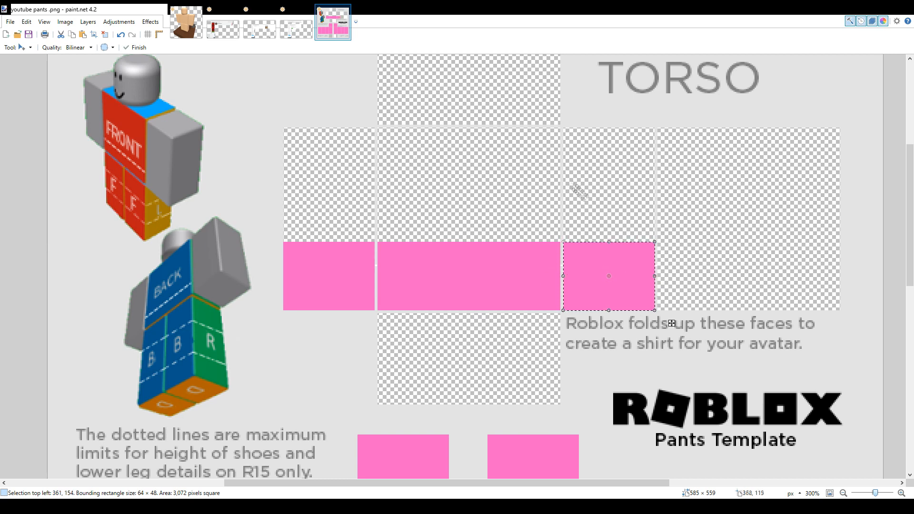
Paste a pink band across the lower part of the torso back panel at 128 × 48 px and deselect it
click(83, 35)
drag(350, 262, 840, 276)
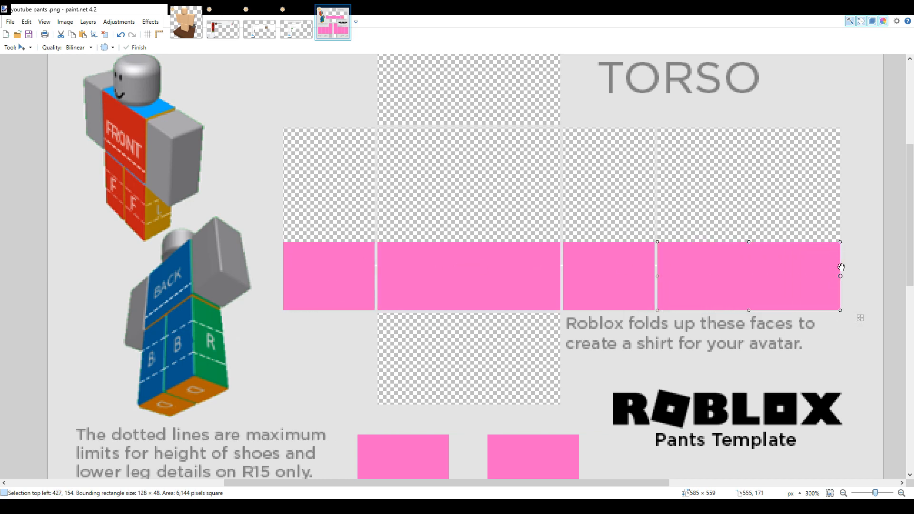
click(105, 35)
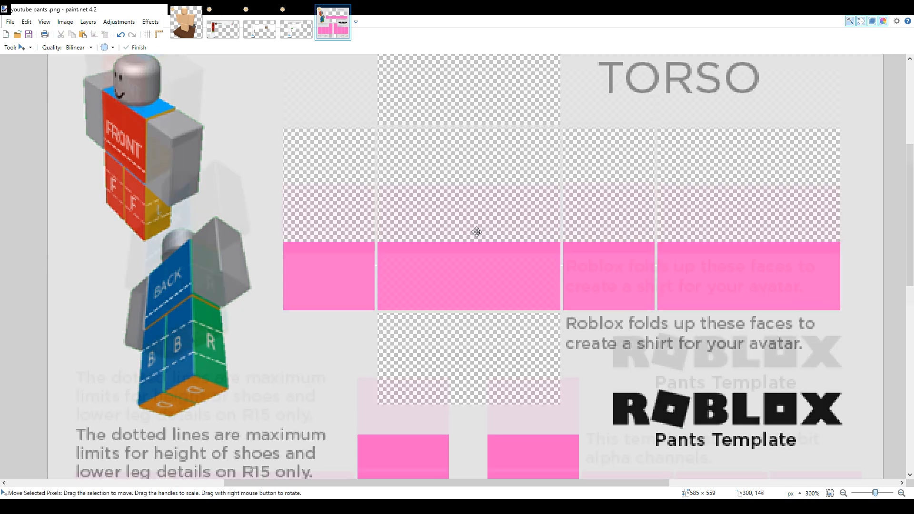
Copy a 15 × 14 px pink patch from the right leg's upper panel and stretch it over the whole torso bottom panel
scroll(510, 232, down, 4)
scroll(509, 232, up, 2)
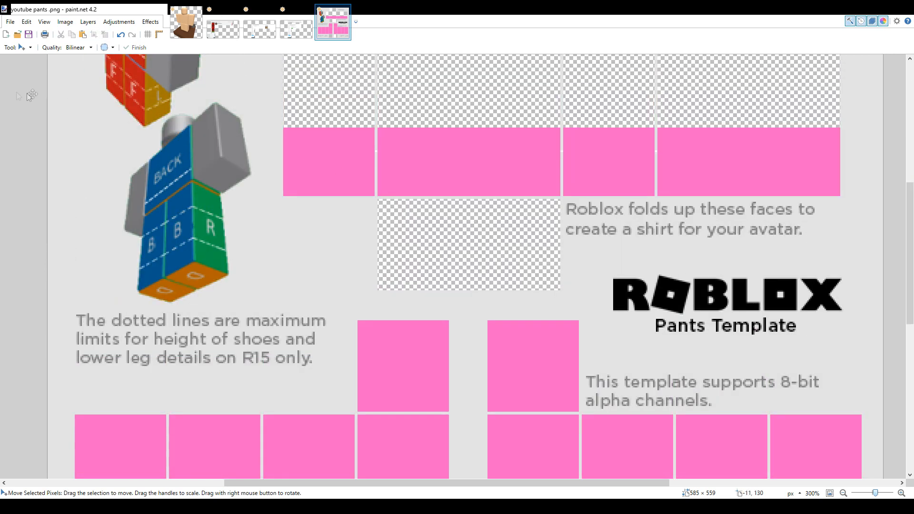
key(s)
drag(419, 140, 475, 174)
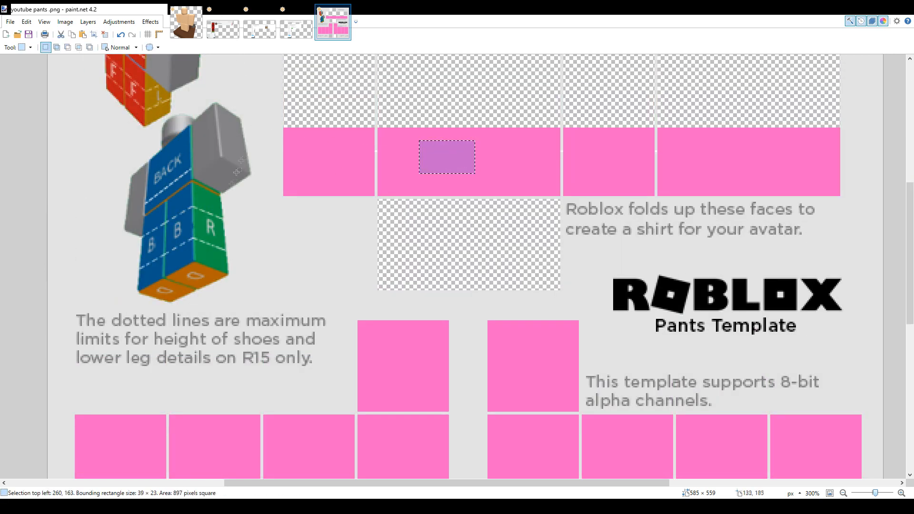
drag(182, 185, 158, 205)
drag(378, 346, 401, 366)
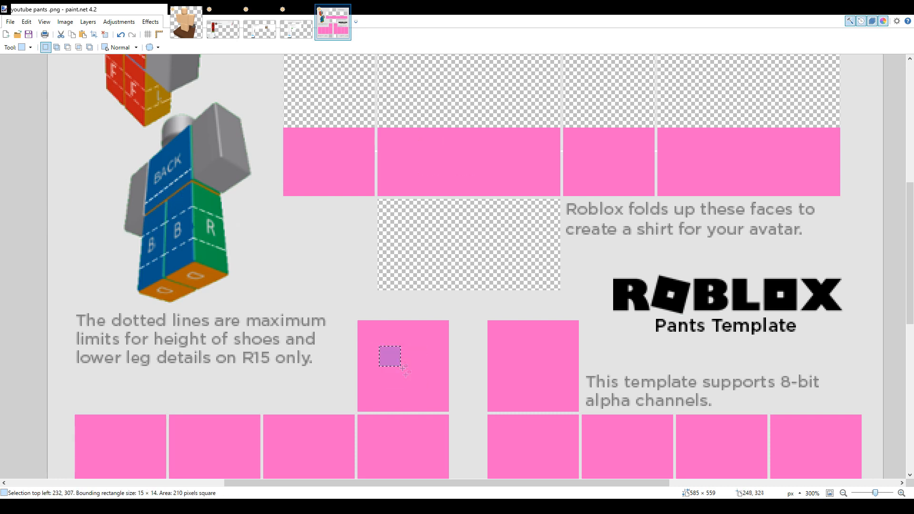
click(186, 22)
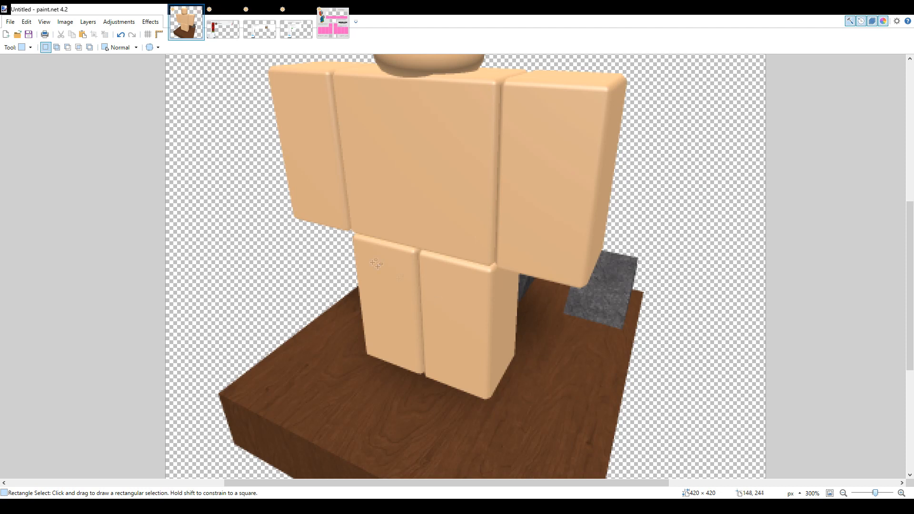
drag(351, 229, 479, 258)
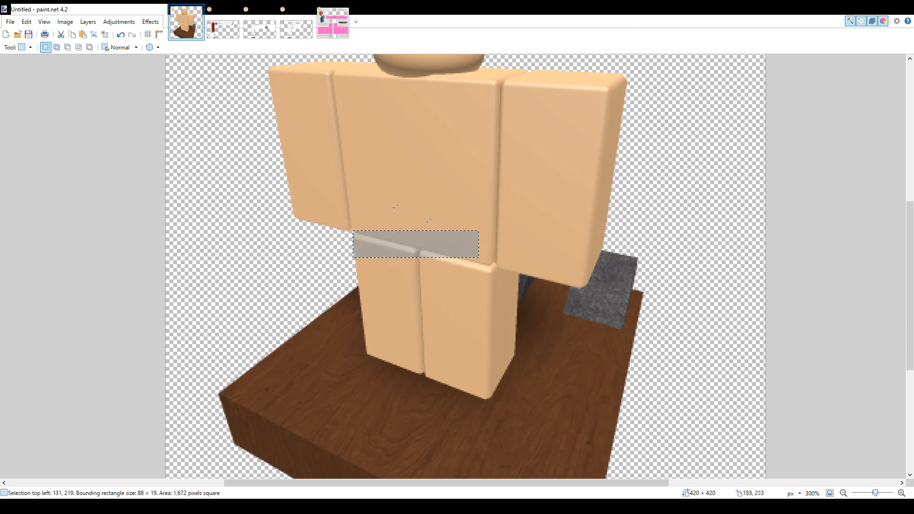
click(332, 23)
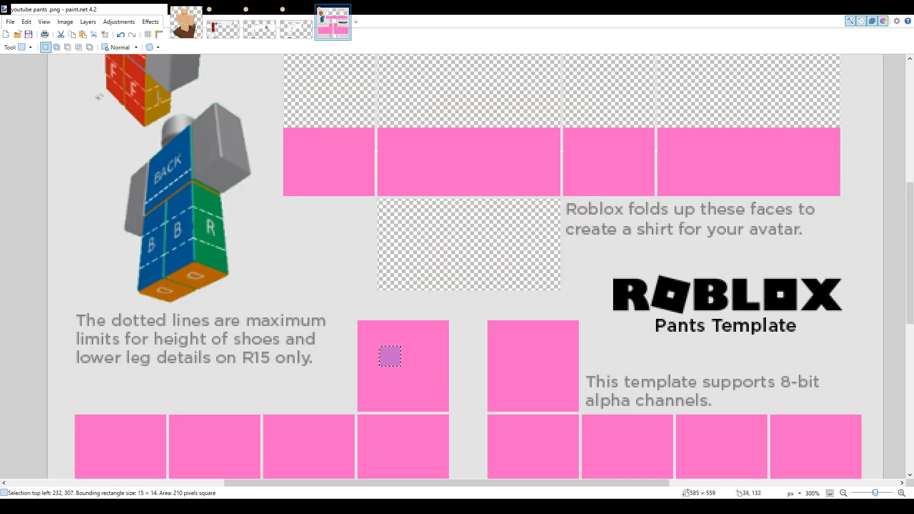
key(m)
drag(416, 380, 564, 291)
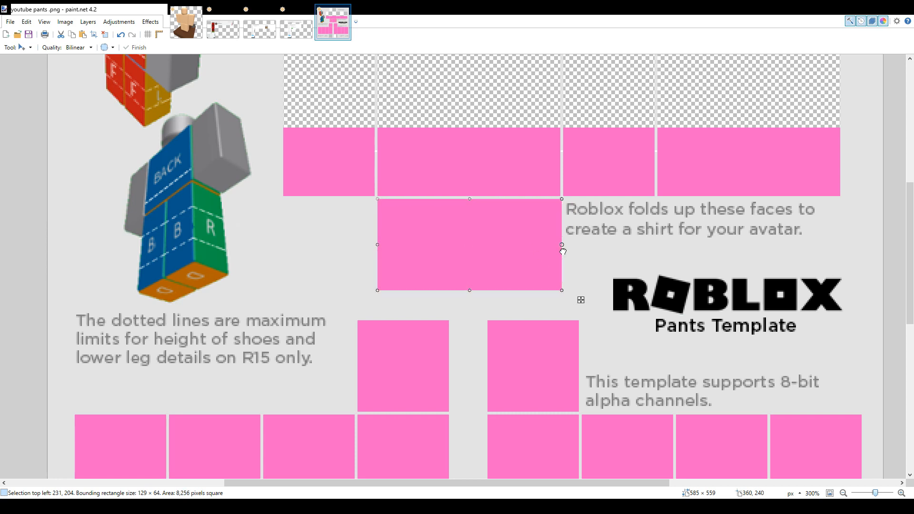
drag(564, 251, 561, 251)
click(106, 35)
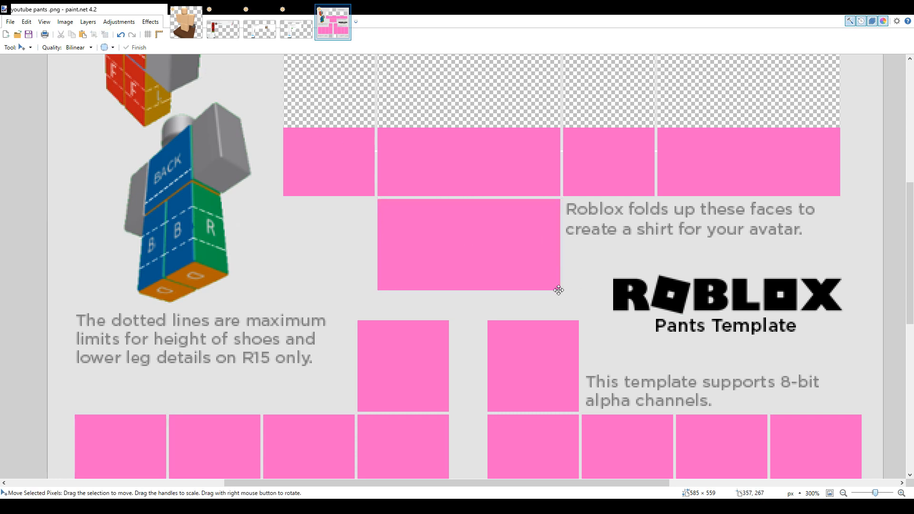
scroll(551, 265, down, 3)
scroll(559, 262, up, 3)
scroll(560, 262, up, 2)
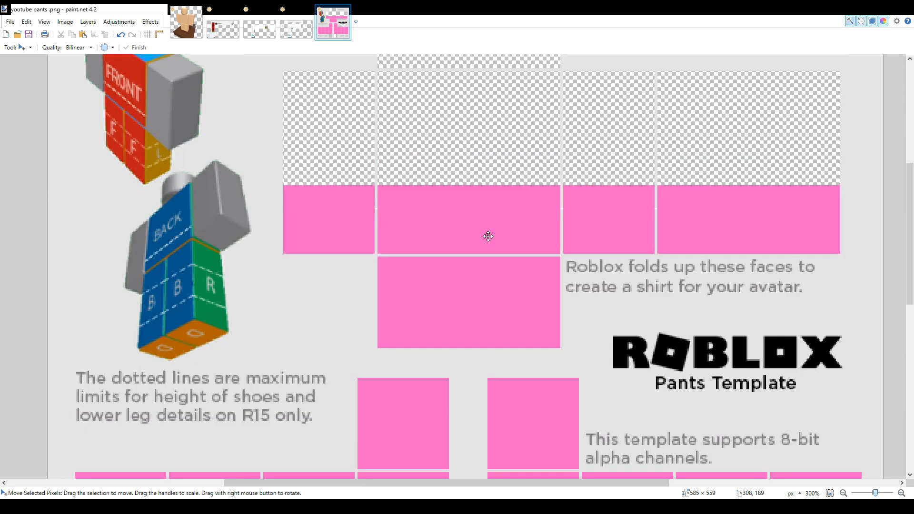
scroll(487, 235, down, 7)
scroll(488, 236, up, 2)
scroll(487, 236, up, 6)
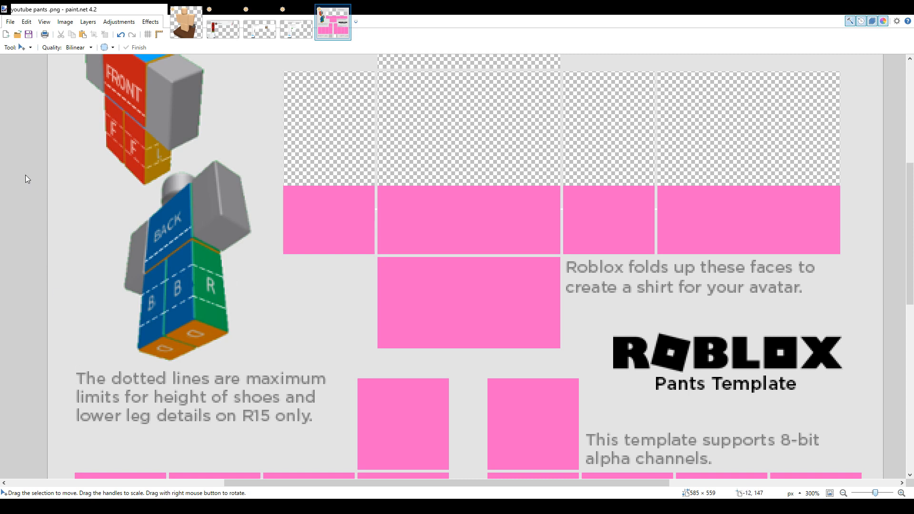
Draw a darker pink line with brush width 1 along the top edge of the pink area on every torso panel
key(o)
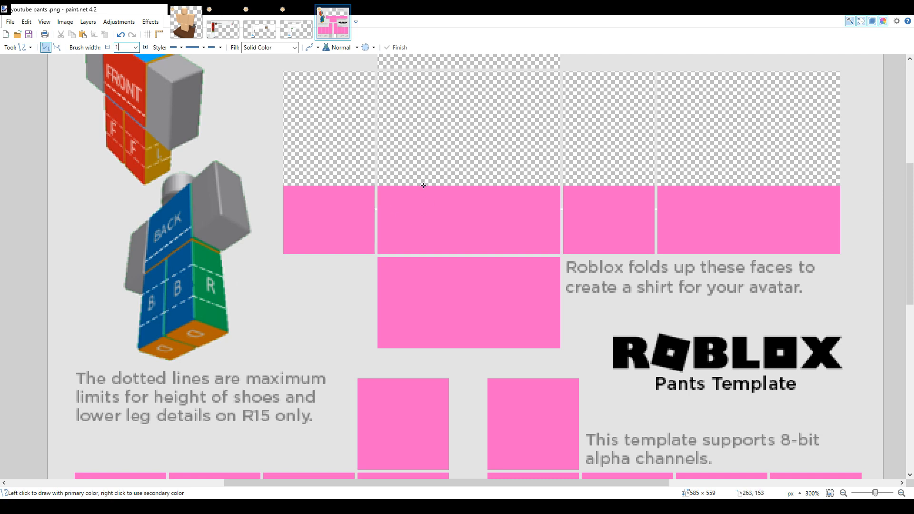
scroll(423, 185, up, 3)
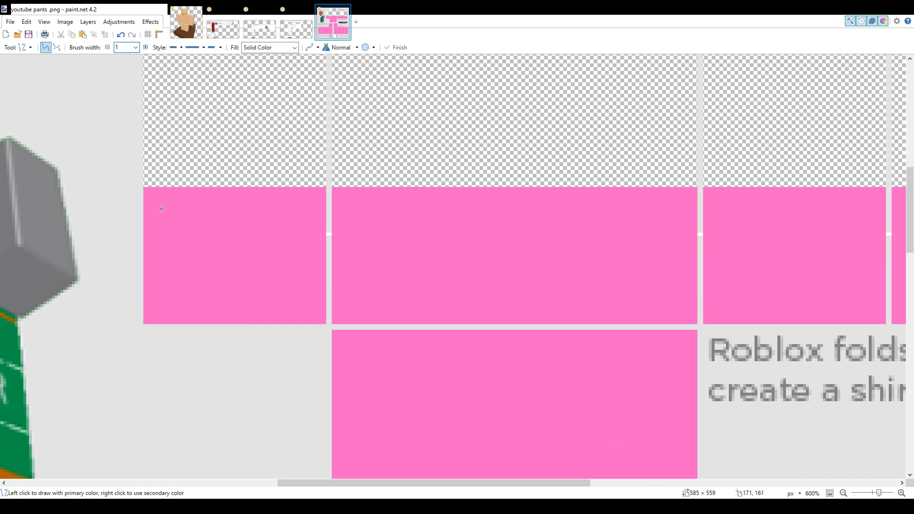
drag(144, 189, 324, 188)
key(Return)
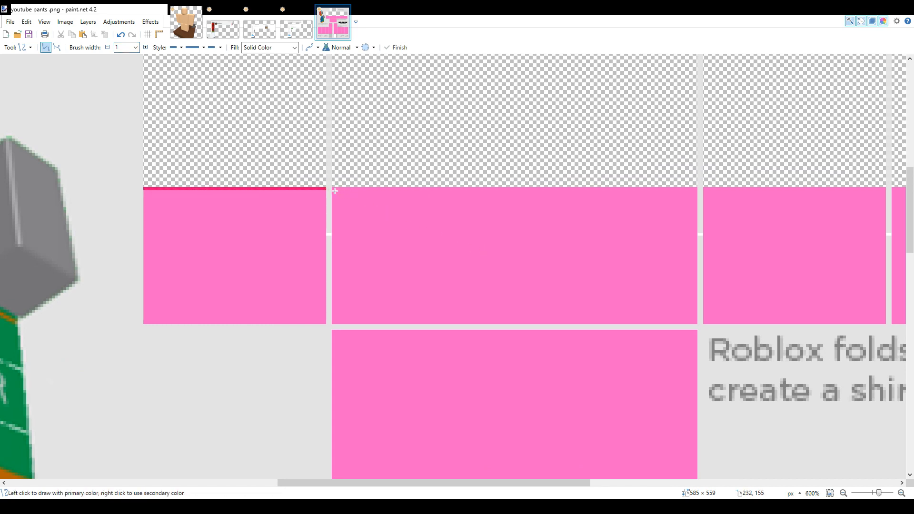
mouse_move(334, 190)
mouse_down()
mouse_move(696, 189)
mouse_move(902, 200)
mouse_move(581, 176)
mouse_move(616, 188)
mouse_move(897, 198)
mouse_move(785, 189)
mouse_move(803, 189)
mouse_up()
key(Return)
key(Return)
key(Return)
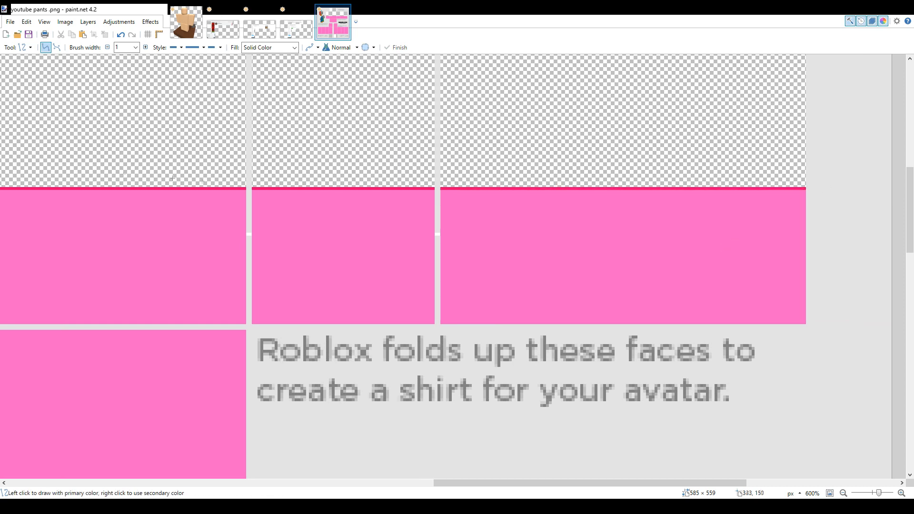
Draw a slightly arched darker pink line across the lower right leg's front panel and a straight one across the panel beside it
scroll(241, 168, down, 6)
scroll(241, 168, down, 7)
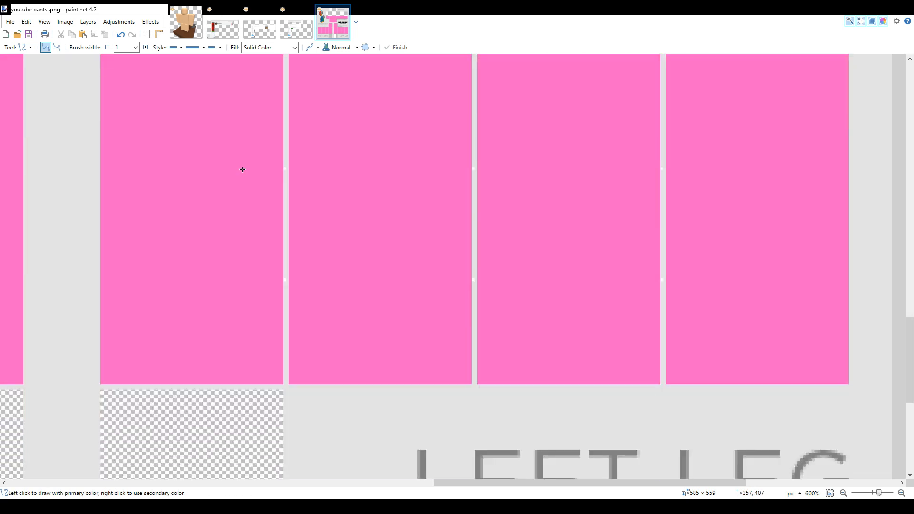
drag(541, 482, 242, 425)
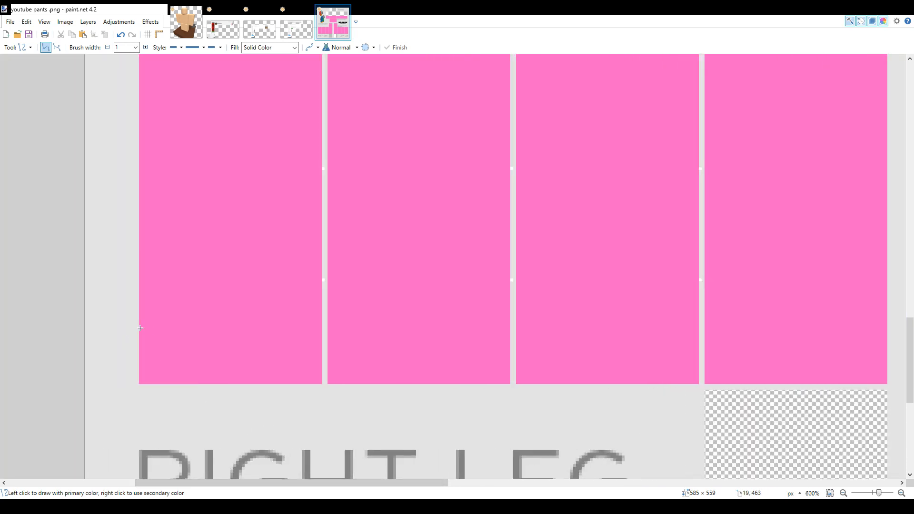
scroll(685, 337, down, 1)
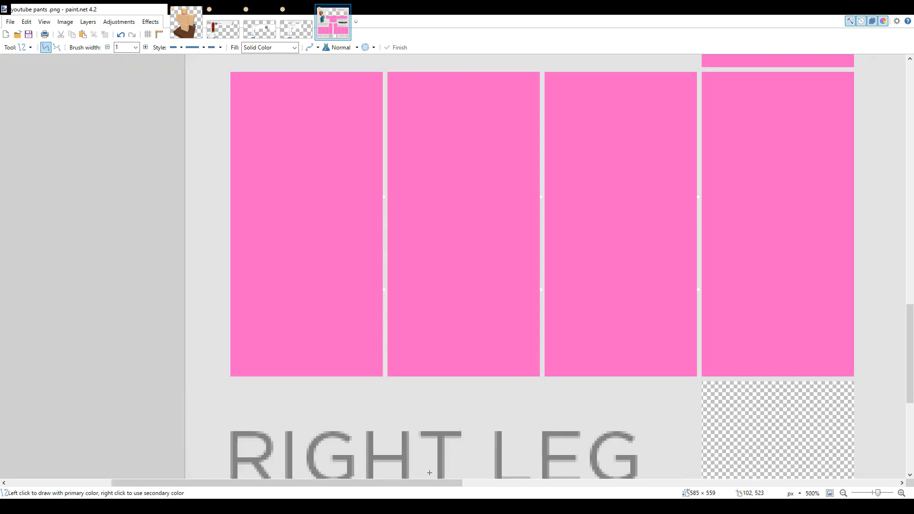
drag(428, 485, 472, 485)
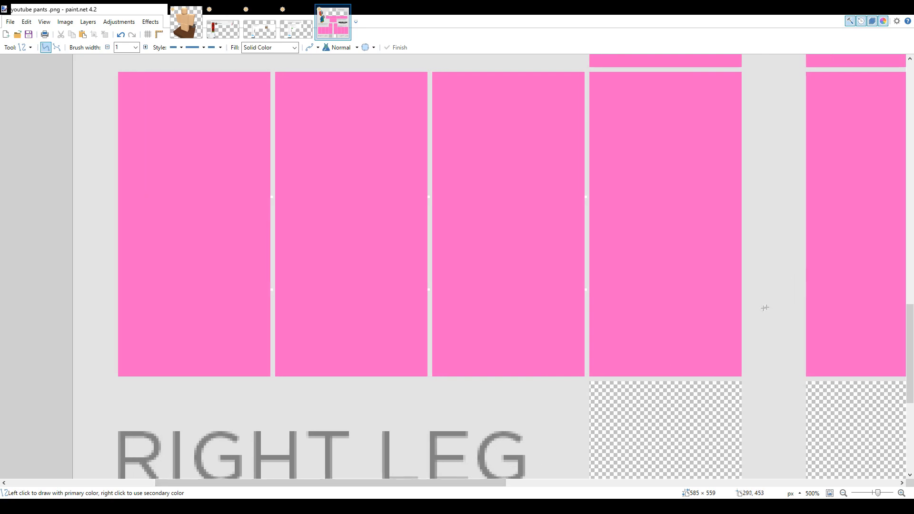
mouse_move(740, 313)
mouse_down()
mouse_move(590, 313)
mouse_move(689, 310)
mouse_up()
key(Return)
drag(585, 313, 432, 313)
key(Return)
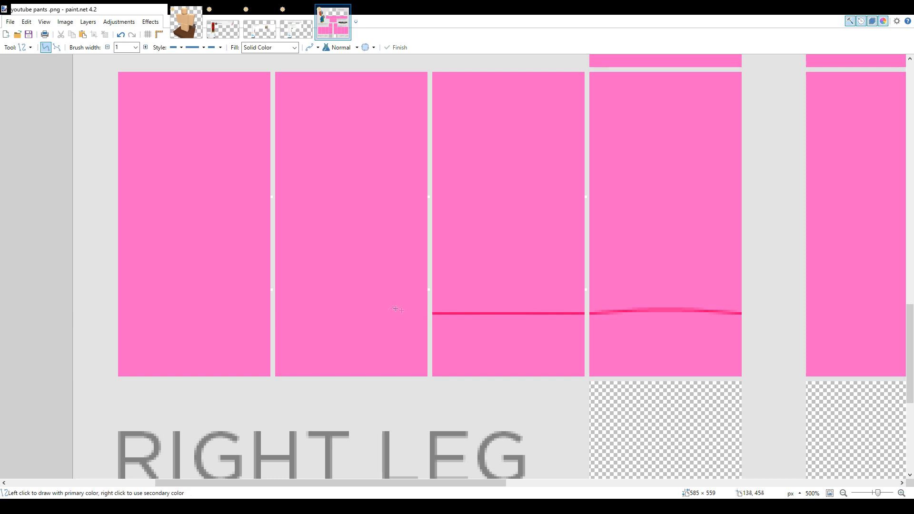
Continue the straight darker pink line across the full width of the right leg's two remaining outer panels
drag(423, 312, 275, 313)
key(Return)
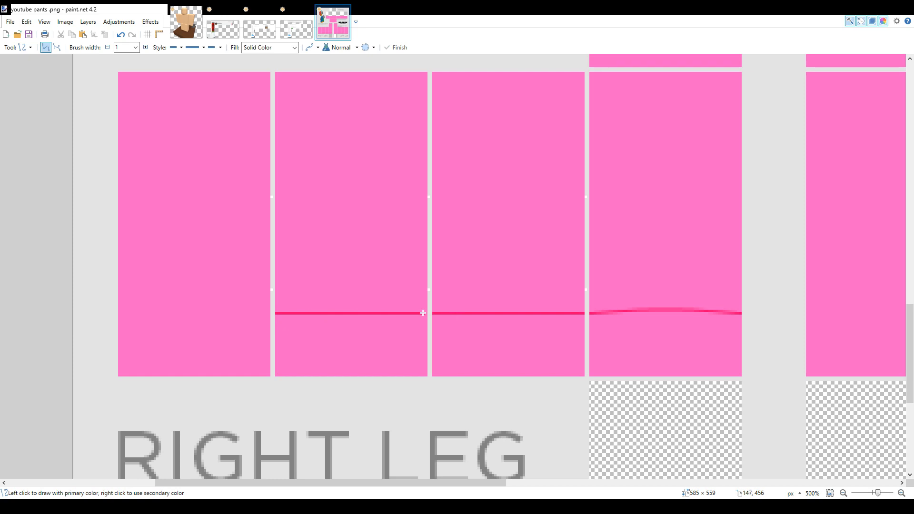
drag(424, 313, 429, 314)
key(Return)
drag(267, 313, 172, 313)
drag(116, 313, 118, 313)
key(Return)
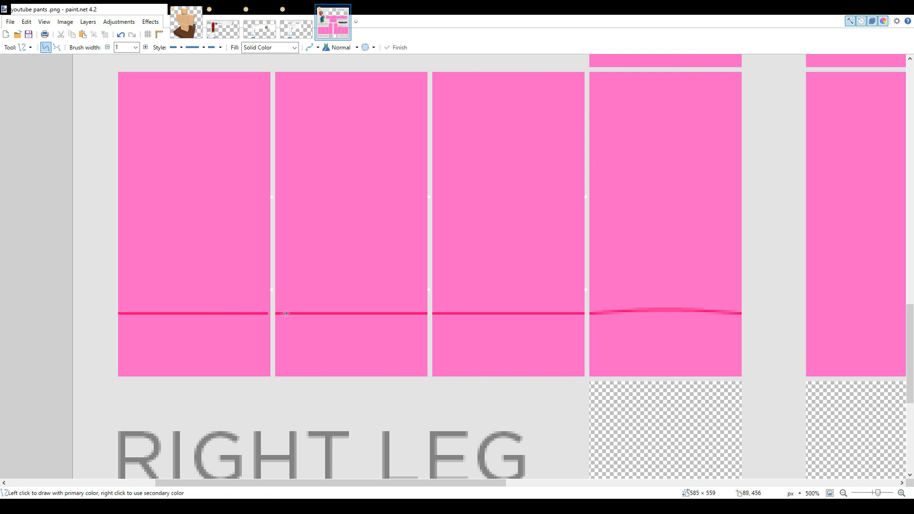
drag(268, 313, 262, 313)
key(Return)
Copy the right leg's lower 262 × 38 px strip, flip it horizontally onto the left leg's lower panels and deselect it
key(s)
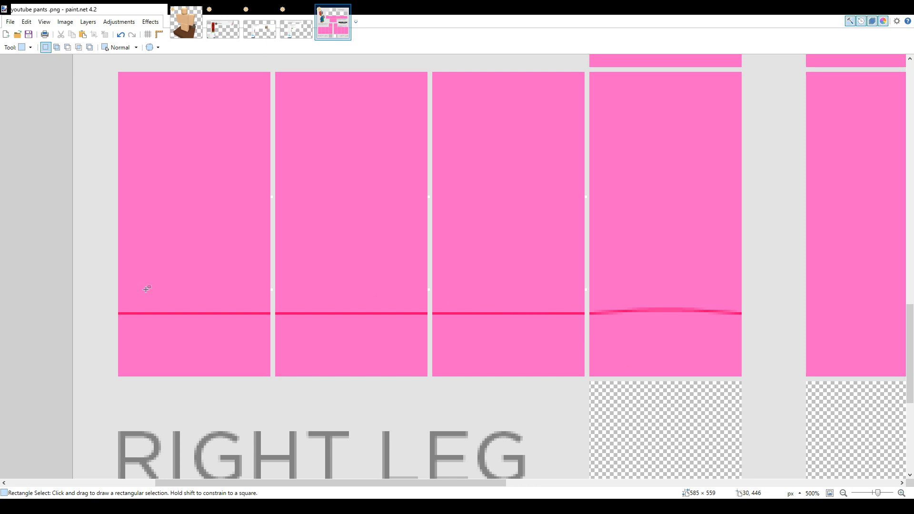
drag(119, 286, 742, 376)
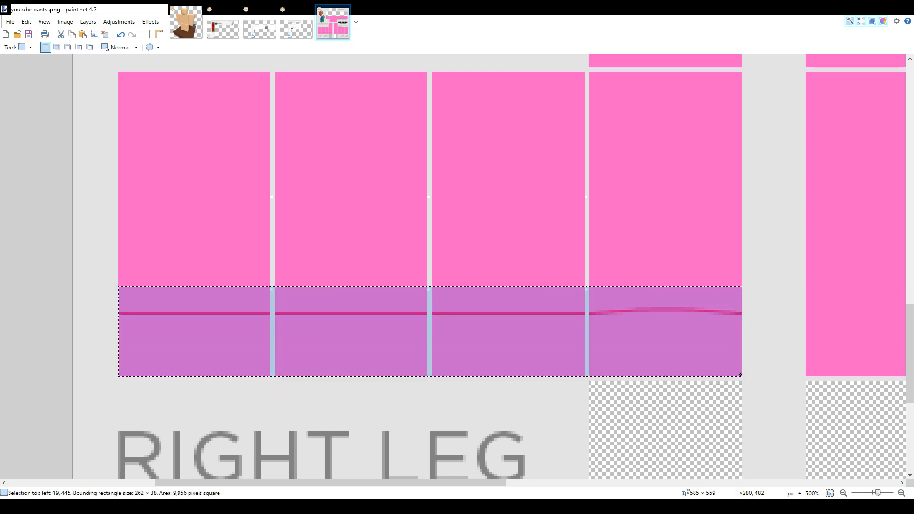
click(71, 35)
click(82, 35)
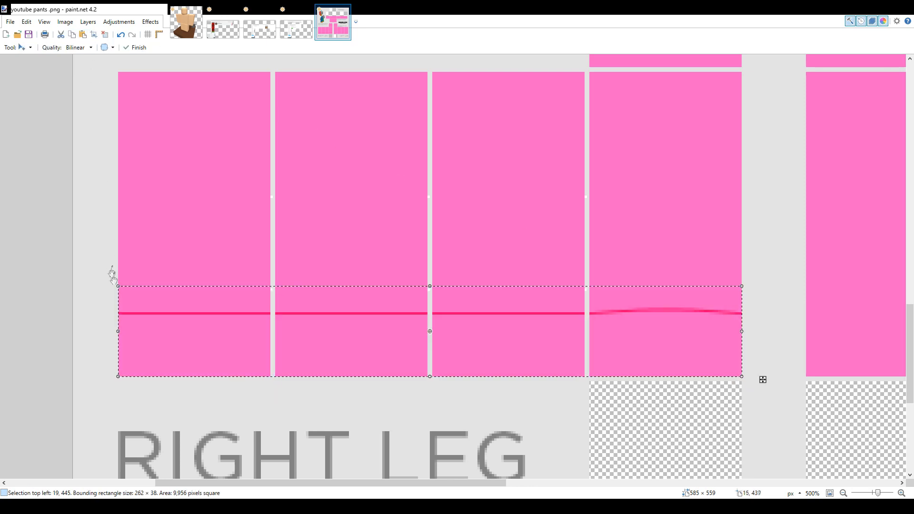
drag(119, 333, 738, 333)
drag(615, 332, 680, 332)
drag(803, 325, 858, 324)
key(s)
click(418, 404)
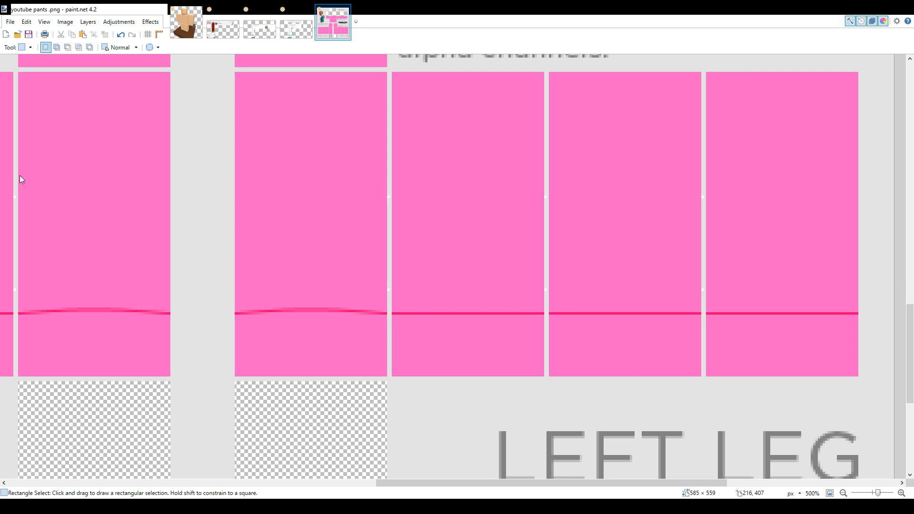
Draw a short darker pink line on the left leg's front panel and stretch a 6 × 1 px sample over the cuff at 64 × 27 px
key(o)
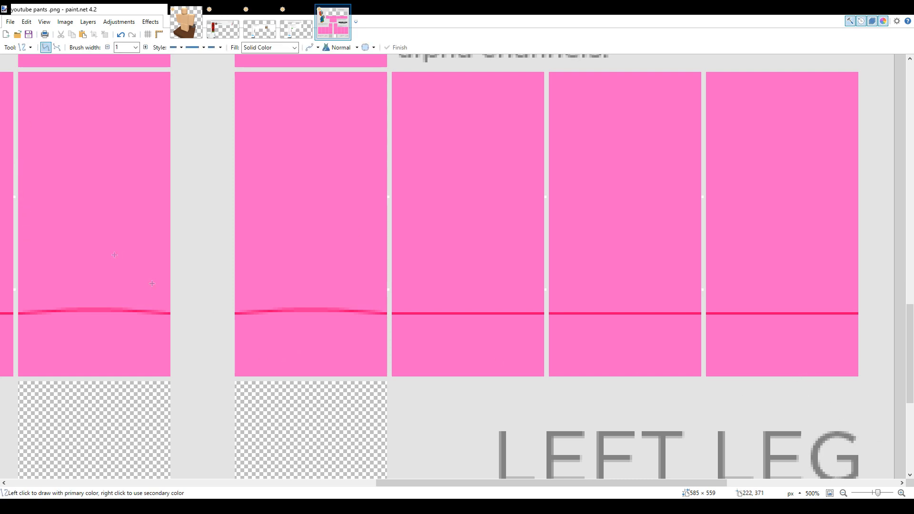
mouse_move(272, 335)
mouse_down()
mouse_move(309, 339)
mouse_move(298, 337)
mouse_up()
key(s)
key(m)
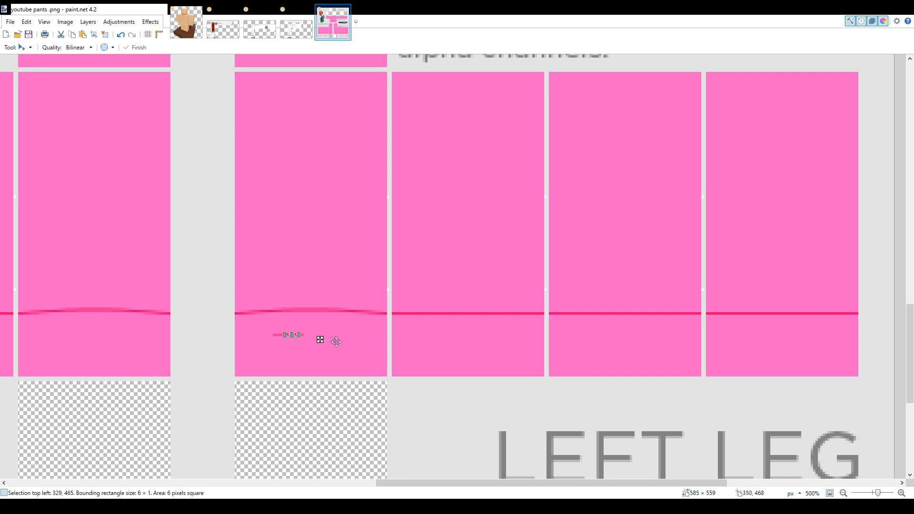
drag(298, 336, 387, 375)
drag(336, 333, 333, 312)
drag(284, 346, 241, 342)
Copy the 64 × 27 px darker pink cuff patch and place it below the trim line on the left leg's other three panels
click(71, 38)
key(ctrl+v)
drag(341, 357, 501, 358)
click(83, 35)
drag(306, 314, 644, 336)
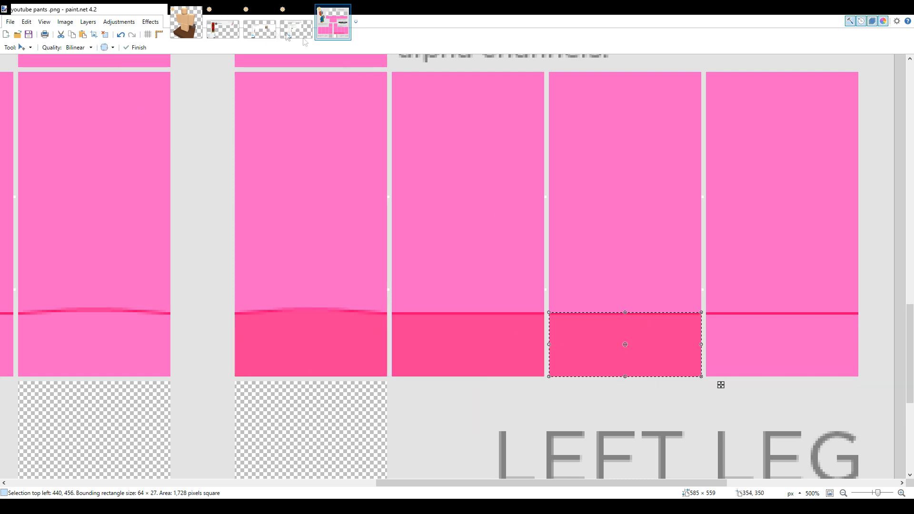
click(83, 35)
drag(299, 321, 777, 330)
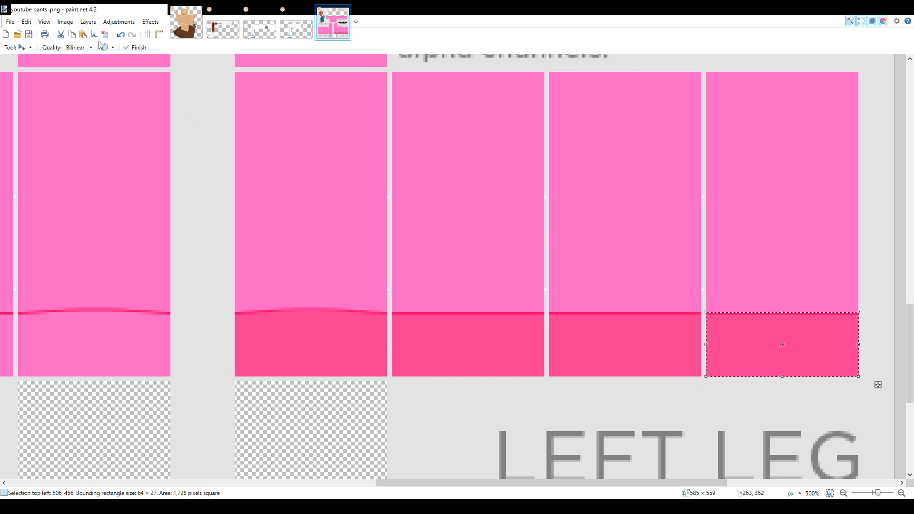
Paste the darker pink cuff patch below the trim line on the right leg's panels
click(85, 36)
drag(322, 324, 384, 341)
click(82, 34)
drag(805, 338, 281, 348)
click(82, 34)
drag(108, 289, 118, 360)
Paste darker pink patches stretched to 64 × 65 px over the bottom panels of both legs and deselect
click(83, 35)
drag(795, 362, 634, 446)
key(ctrl+z)
click(83, 34)
drag(776, 250, 612, 319)
drag(645, 352, 682, 446)
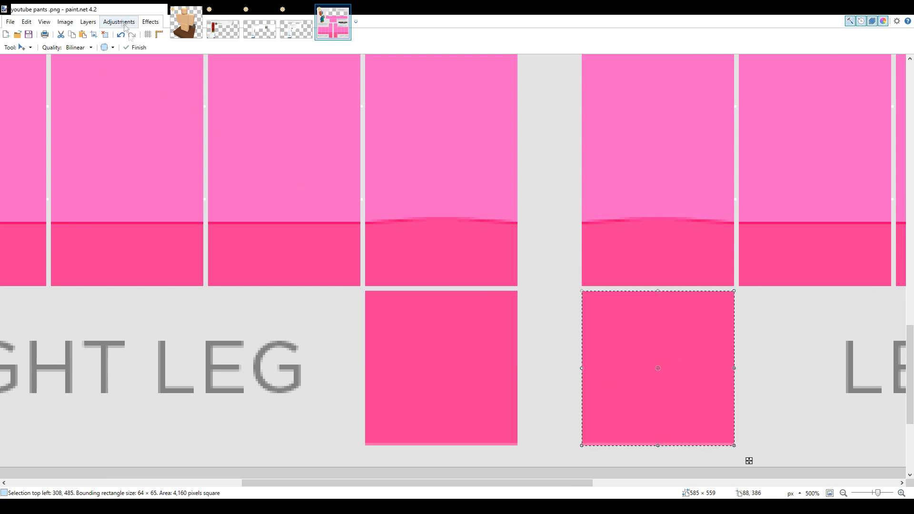
click(105, 34)
Review the colouring of the torso, leg and cuff panels across the whole template
scroll(600, 191, down, 3)
scroll(618, 266, up, 6)
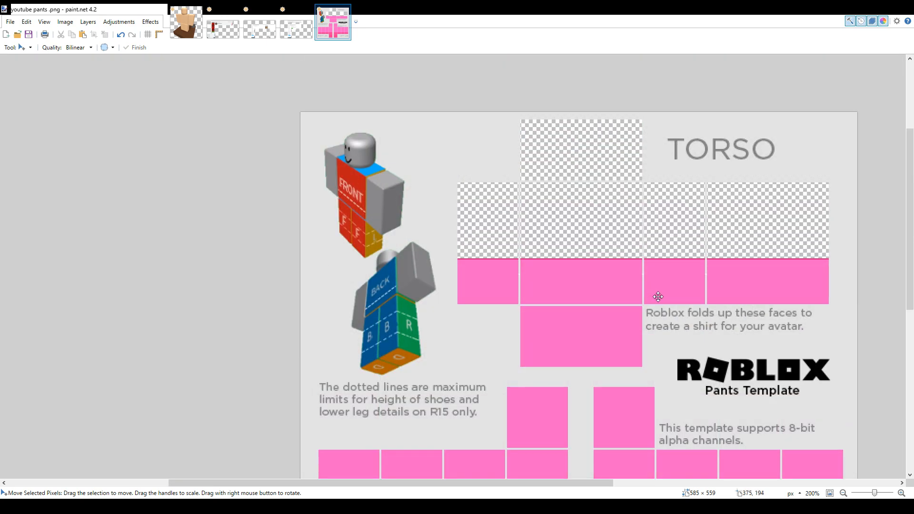
scroll(666, 305, down, 3)
drag(569, 484, 639, 485)
scroll(585, 365, up, 2)
scroll(583, 364, down, 1)
scroll(584, 363, up, 1)
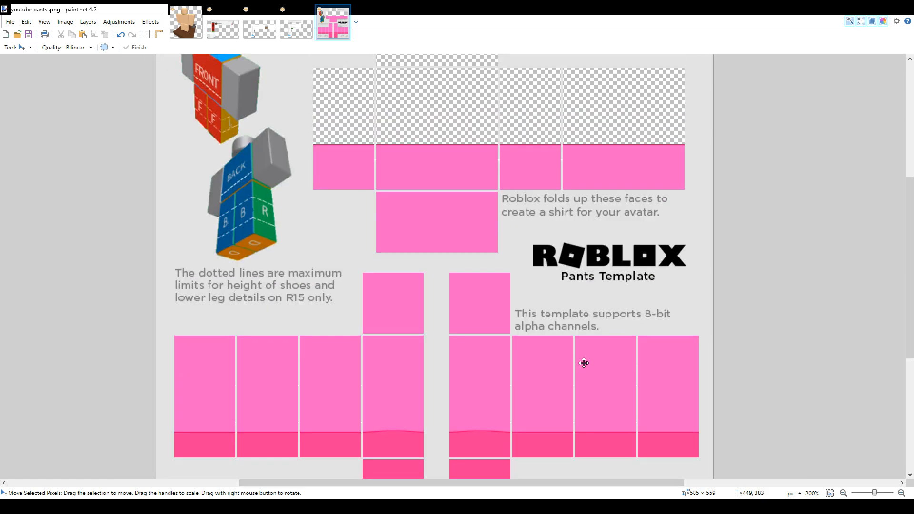
scroll(523, 290, down, 2)
scroll(504, 295, up, 1)
scroll(528, 304, up, 1)
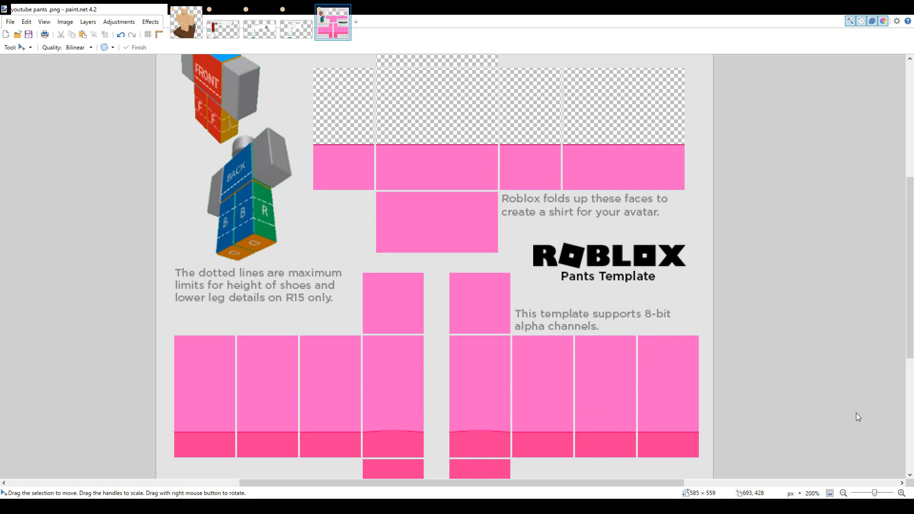
Select the whole 585 × 559 px image and blur the darker trim lines on the torso and legs
key(ctrl+a)
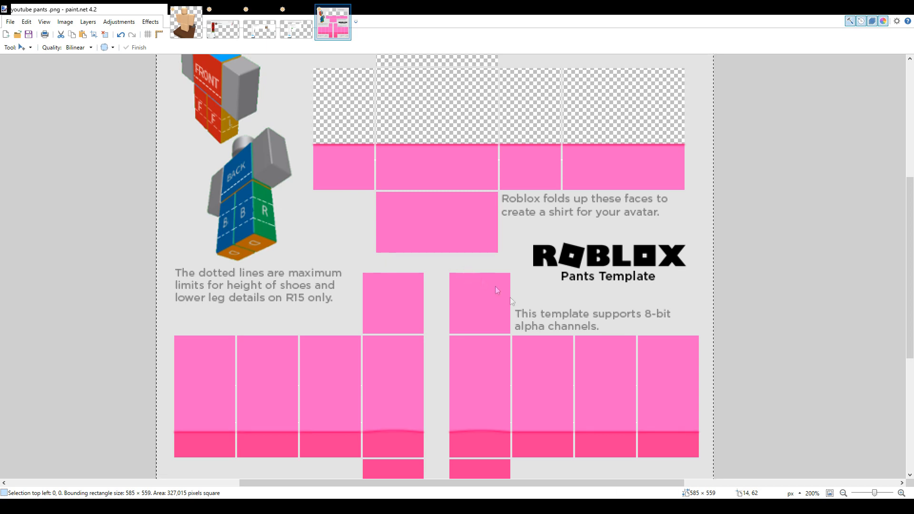
scroll(433, 397, down, 2)
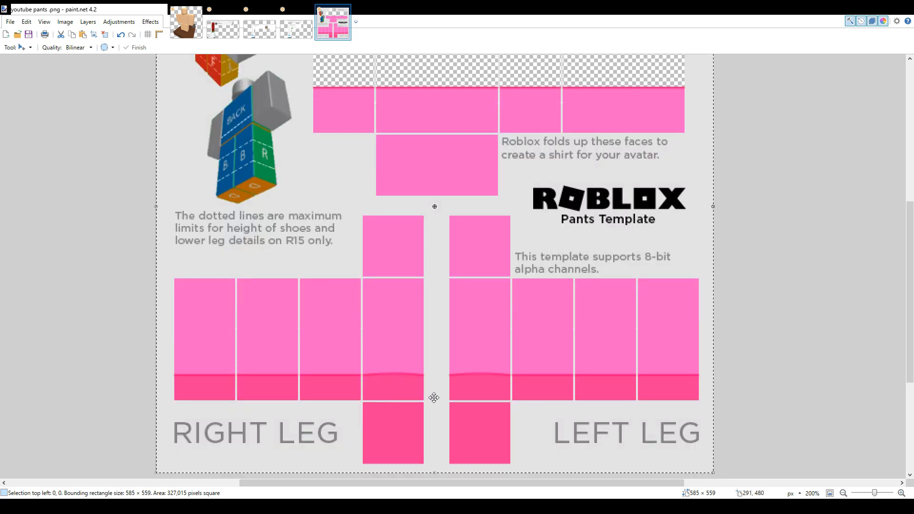
ctrl+scroll(433, 397, up, 2)
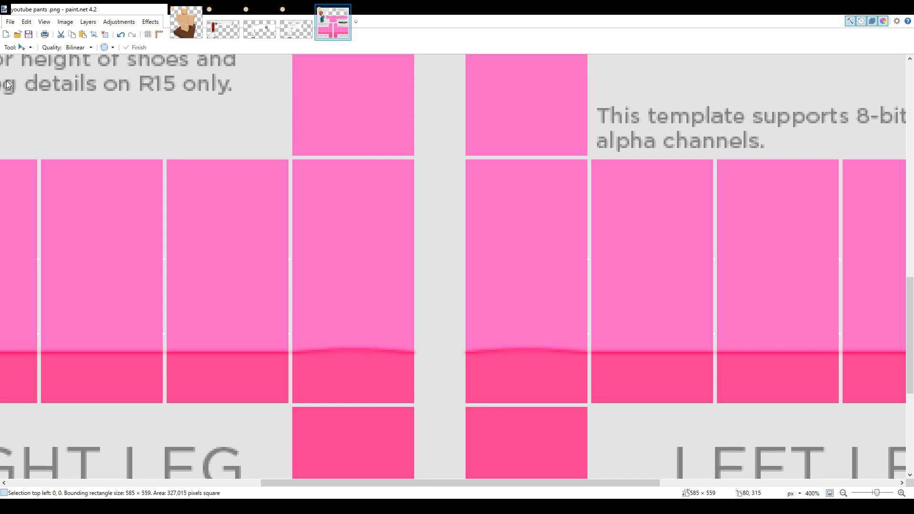
Inspect the softened trim lines on the leg front panels and along the torso's upper pink edge
key(s)
drag(292, 318, 415, 380)
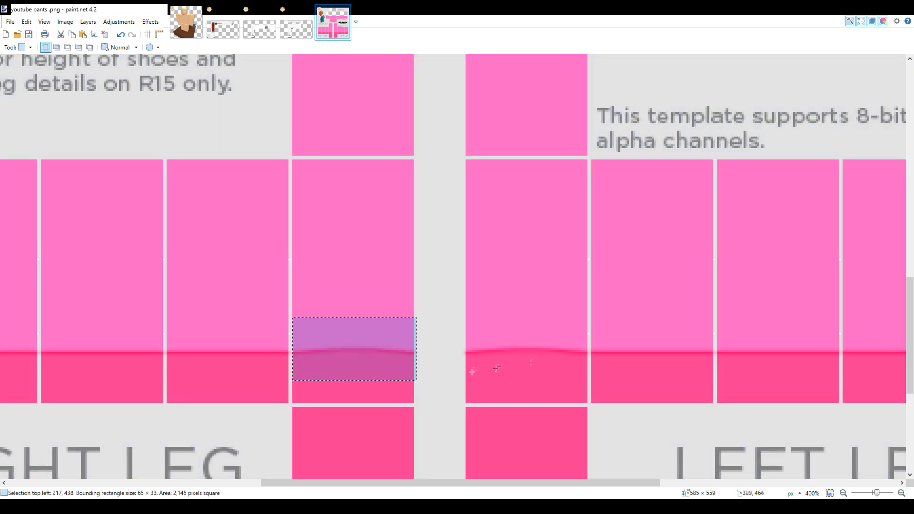
click(565, 351)
scroll(565, 348, up, 7)
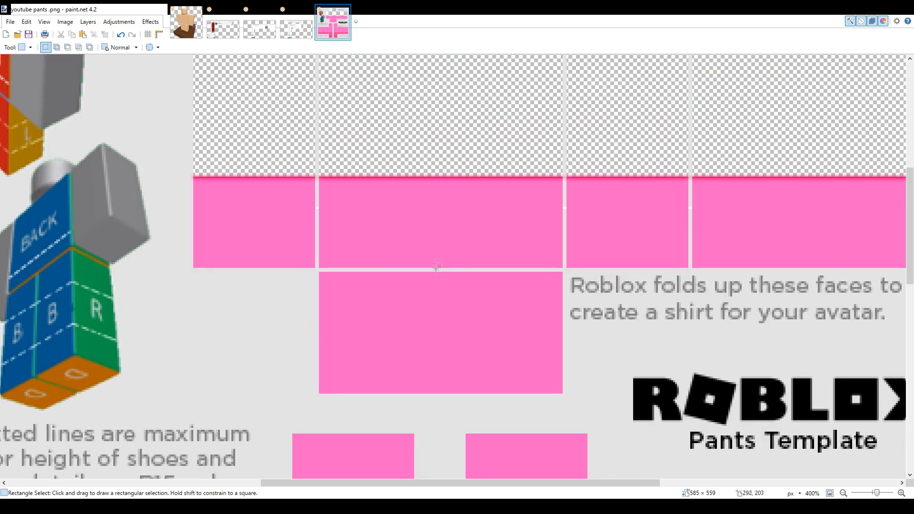
drag(375, 162, 538, 200)
click(667, 231)
scroll(668, 232, down, 2)
scroll(773, 246, down, 2)
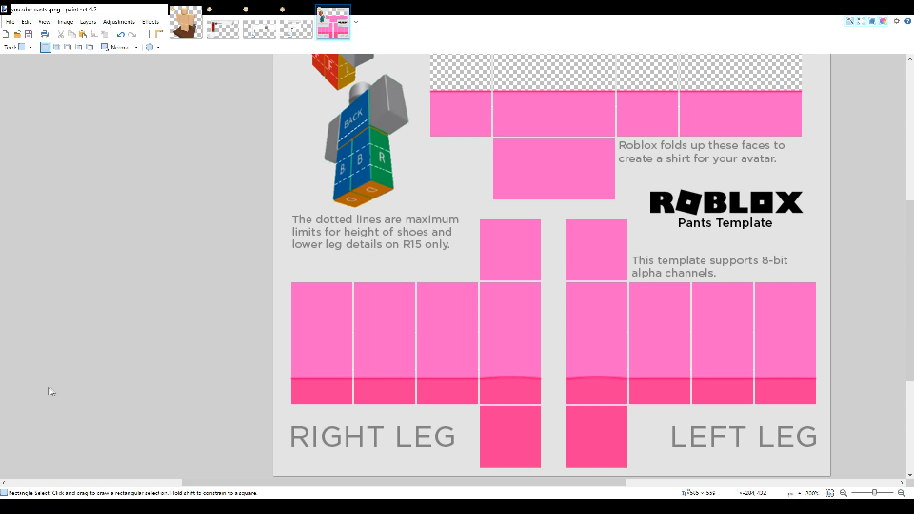
Paint darker pink vertical strokes with a 15 px brush down the outer edges and seams of the right leg panels
key(b)
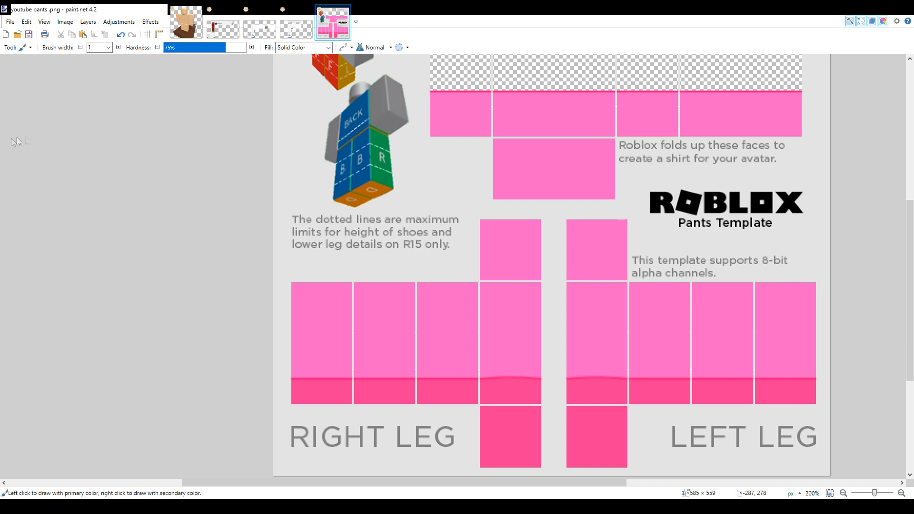
click(102, 47)
scroll(488, 200, down, 1)
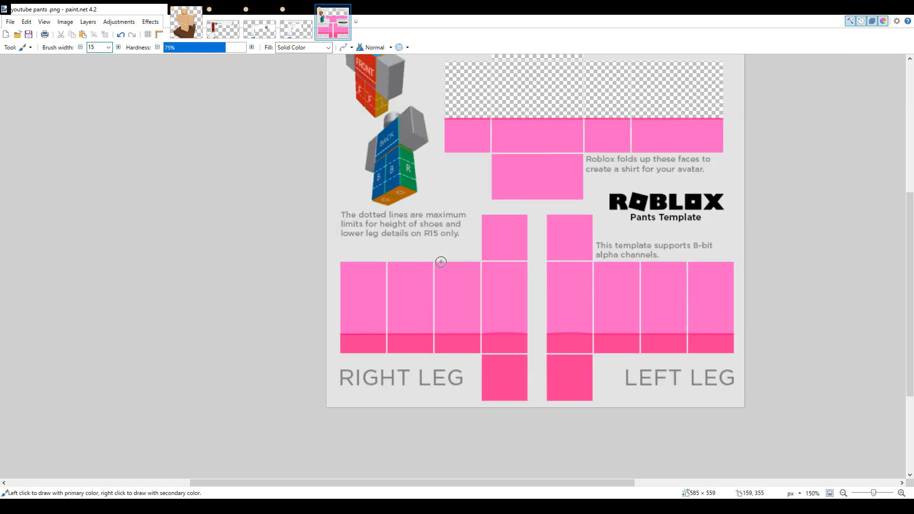
drag(338, 262, 345, 364)
drag(391, 255, 390, 369)
drag(433, 259, 434, 360)
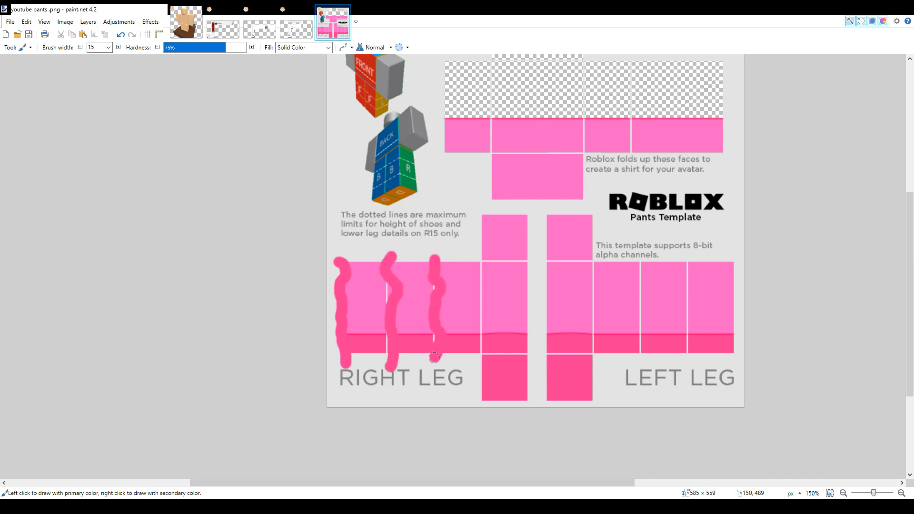
mouse_move(481, 210)
mouse_down()
mouse_move(493, 299)
mouse_move(484, 358)
mouse_up()
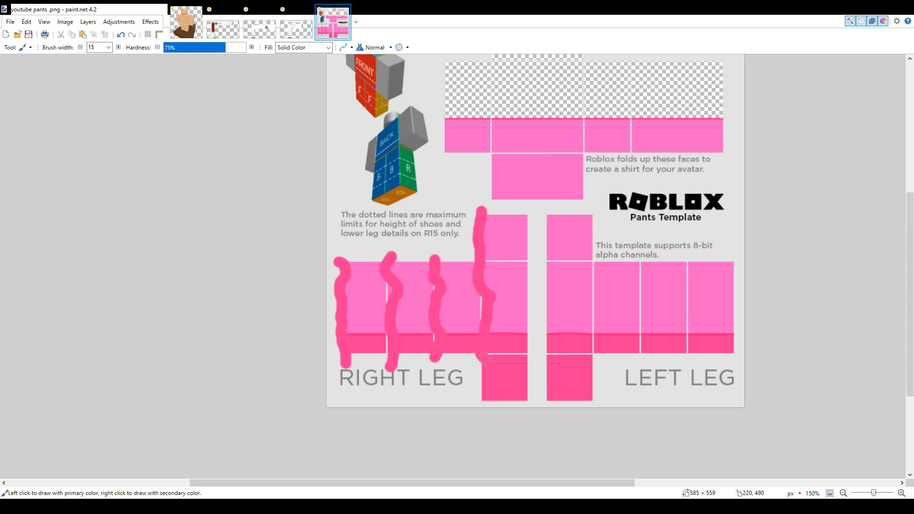
Paint darker pink vertical strokes down the left leg's seams, redoing the one beside the front panel
mouse_move(591, 217)
mouse_down()
mouse_move(605, 234)
mouse_move(582, 325)
mouse_move(602, 369)
mouse_up()
key(ctrl+z)
mouse_move(589, 220)
mouse_down()
mouse_move(583, 260)
mouse_move(596, 367)
mouse_up()
mouse_move(638, 265)
mouse_down()
mouse_move(655, 282)
mouse_move(636, 359)
mouse_up()
drag(681, 264, 688, 356)
mouse_move(734, 264)
mouse_down()
mouse_move(741, 281)
mouse_move(732, 362)
mouse_up()
drag(433, 118, 447, 151)
drag(739, 272, 731, 363)
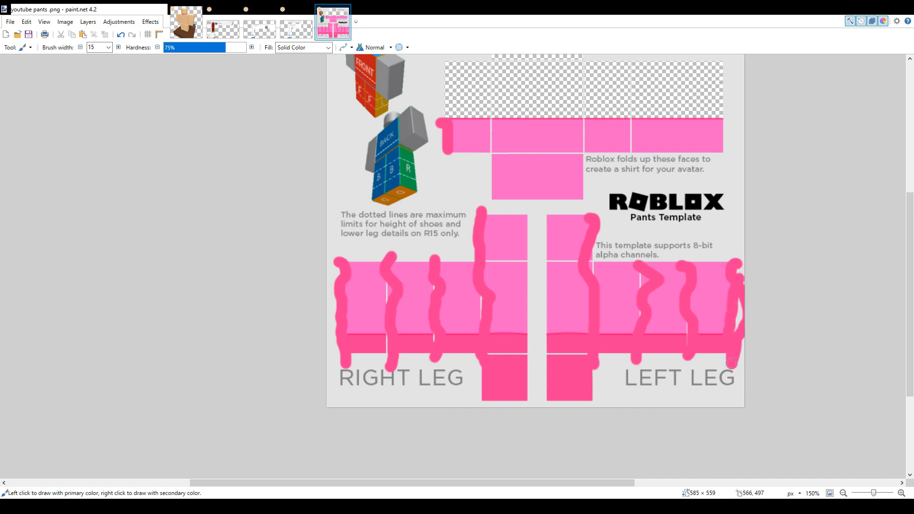
key(ctrl+z)
key(ctrl+z)
key(ctrl+z)
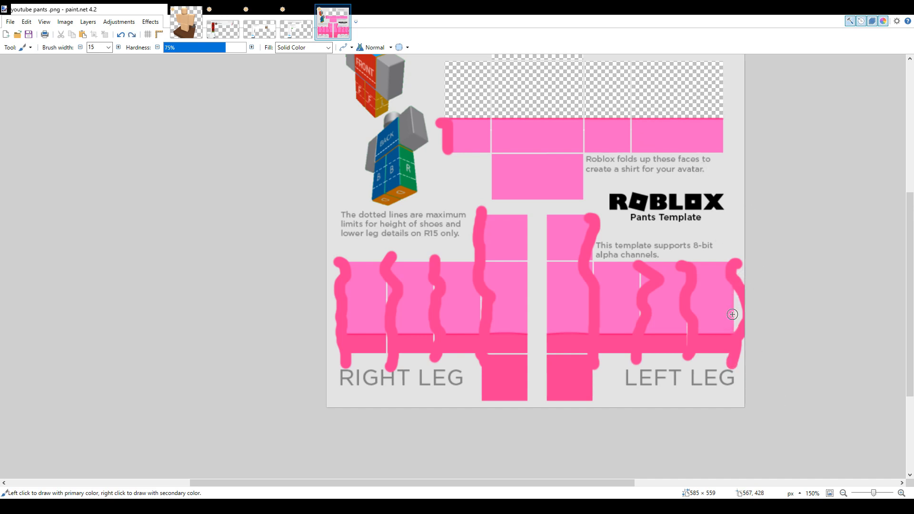
Paint darker pink strokes down the left leg's outer edge and along the outer edges and seams of the torso panels
drag(736, 260, 735, 358)
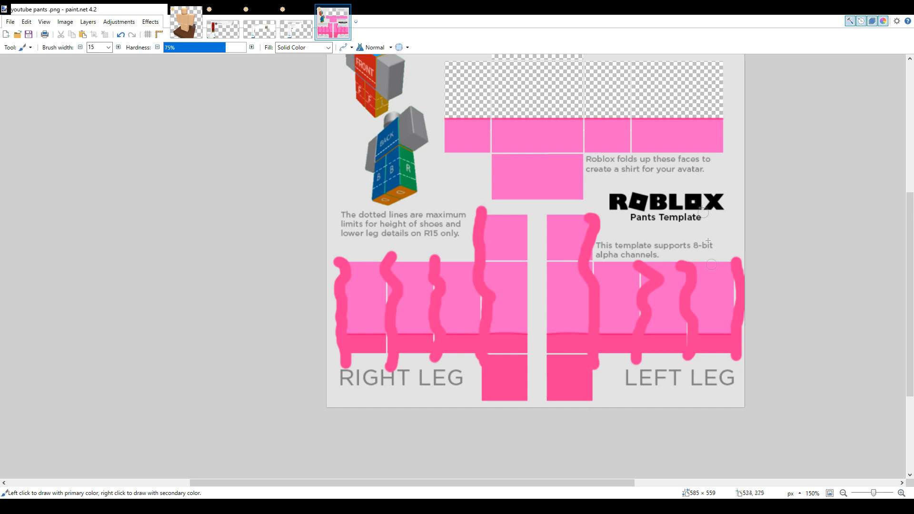
drag(721, 113, 725, 161)
drag(629, 116, 627, 158)
drag(583, 124, 582, 206)
drag(489, 126, 495, 204)
drag(446, 118, 449, 159)
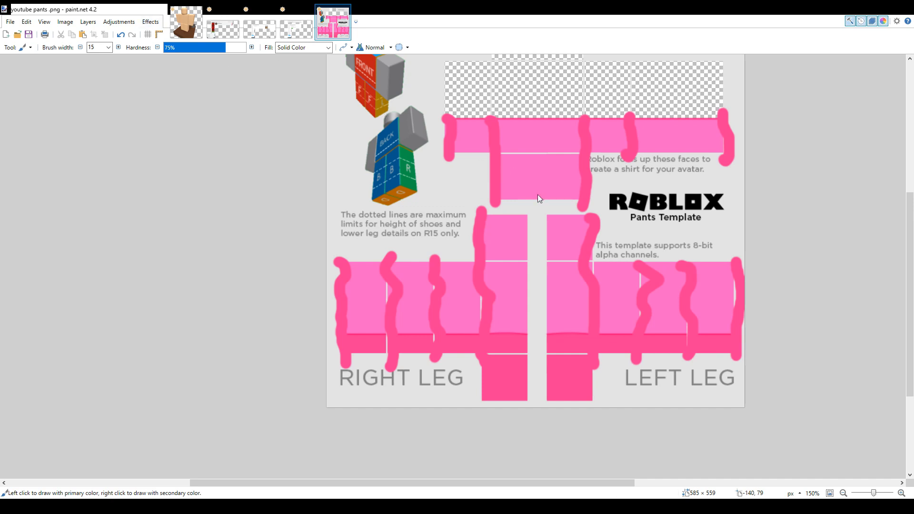
Undo the latest changes and blur the painted strokes into soft shading along the torso and leg panel edges
key(ctrl+z)
key(ctrl+z)
key(ctrl+z)
key(ctrl+z)
key(ctrl+z)
key(ctrl+z)
key(ctrl+z)
key(ctrl+z)
key(ctrl+z)
key(ctrl+z)
key(ctrl+z)
key(ctrl+z)
key(ctrl+z)
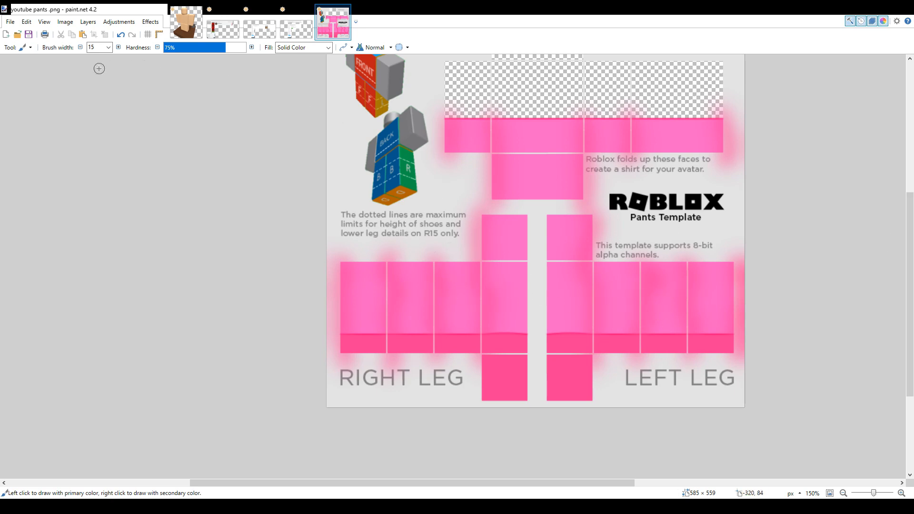
key(s)
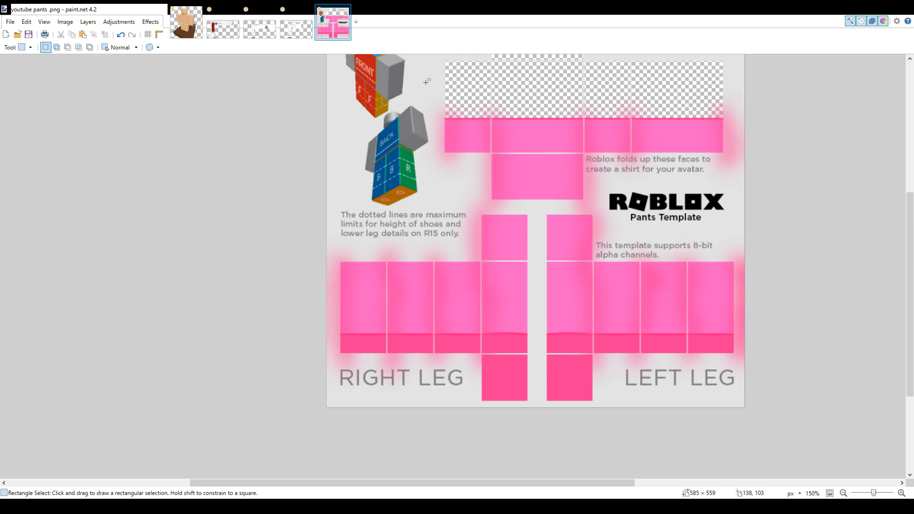
Clear the shading that spills above the torso waistline and fade the pink shading along the panel edges to a subtler tone
drag(426, 81, 743, 118)
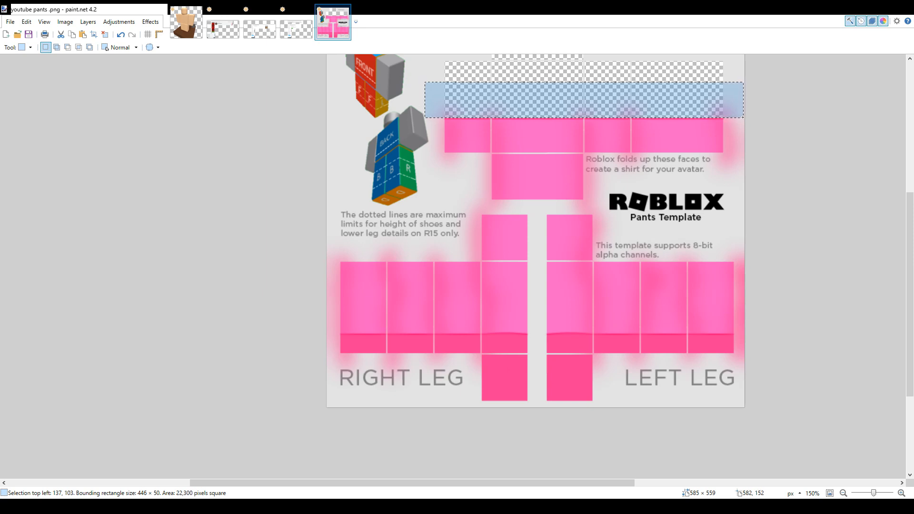
click(674, 110)
drag(517, 89, 565, 114)
click(566, 114)
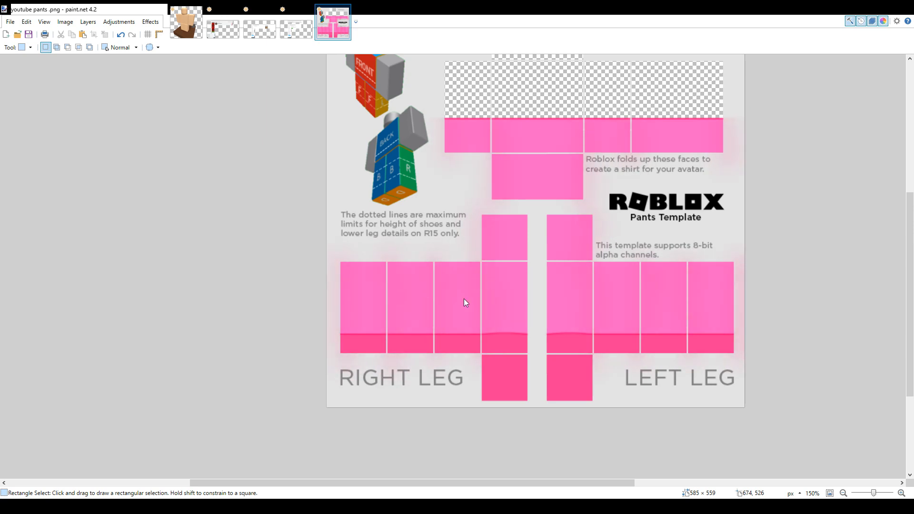
drag(606, 483, 664, 483)
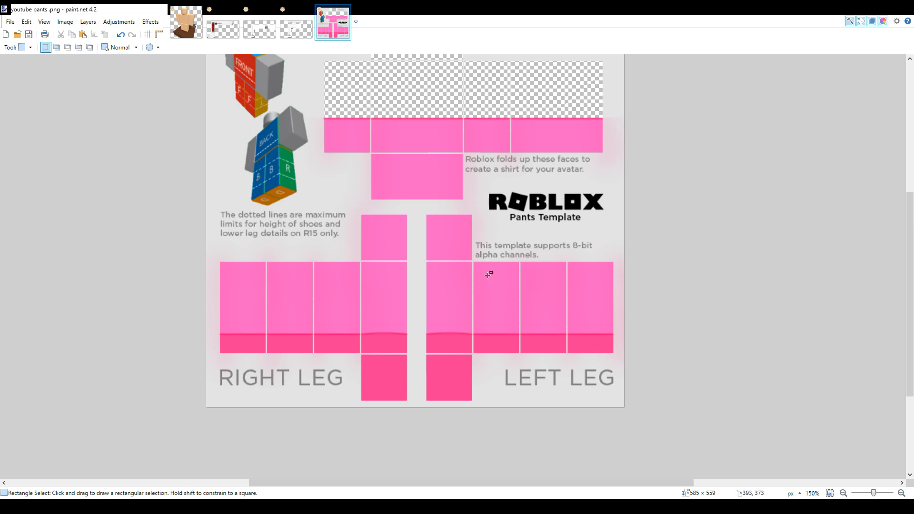
scroll(523, 285, up, 2)
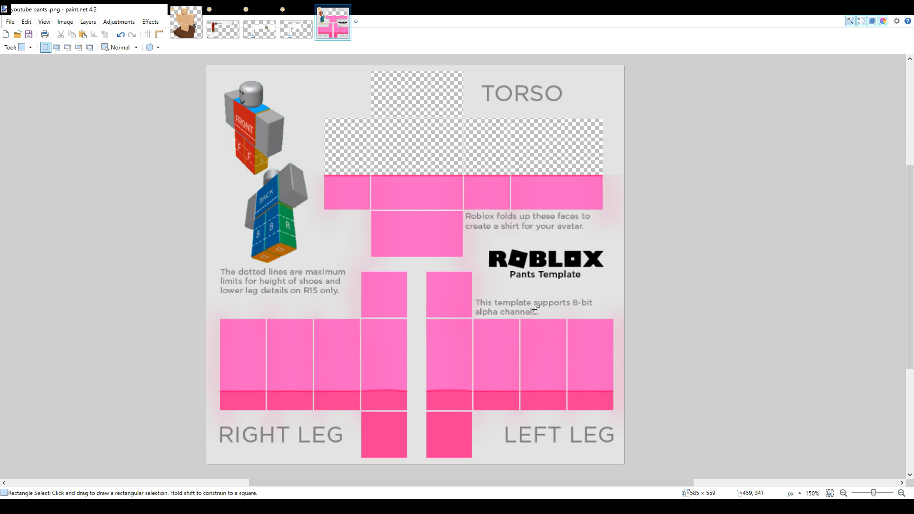
scroll(521, 268, down, 2)
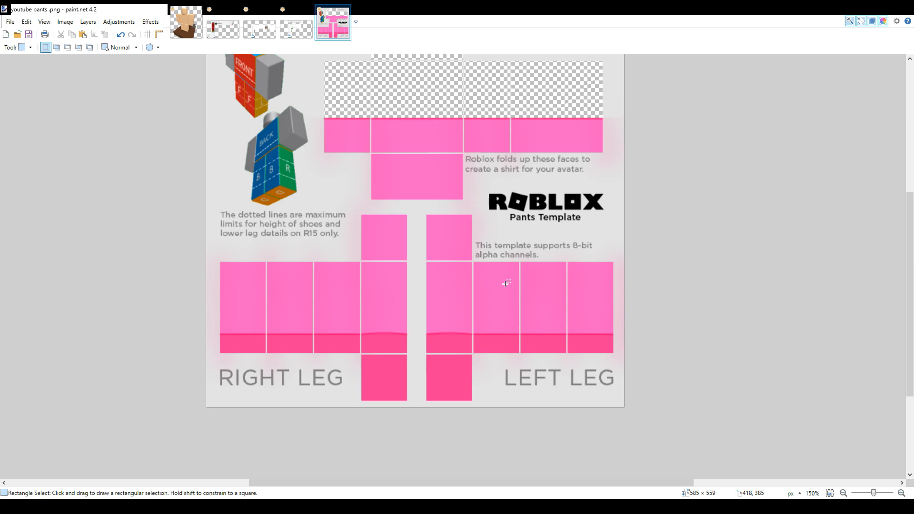
scroll(480, 158, up, 1)
scroll(479, 160, down, 1)
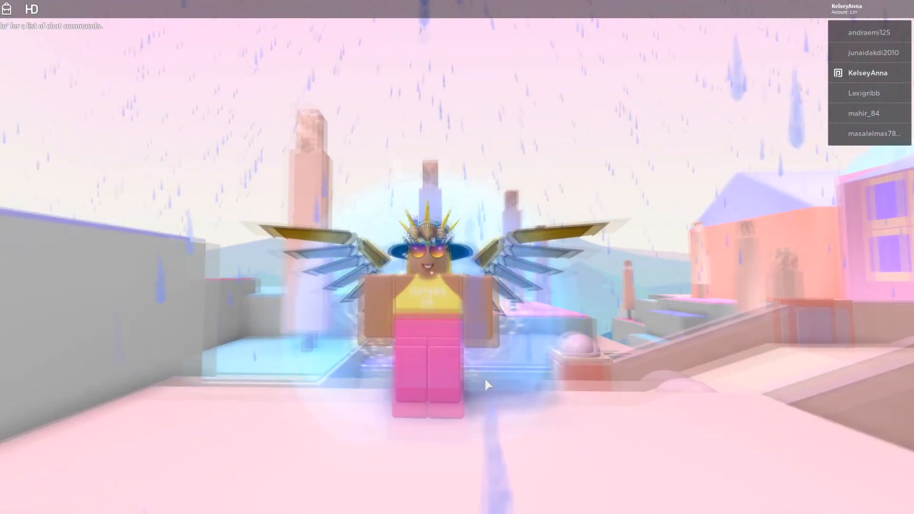
scroll(478, 396, up, 3)
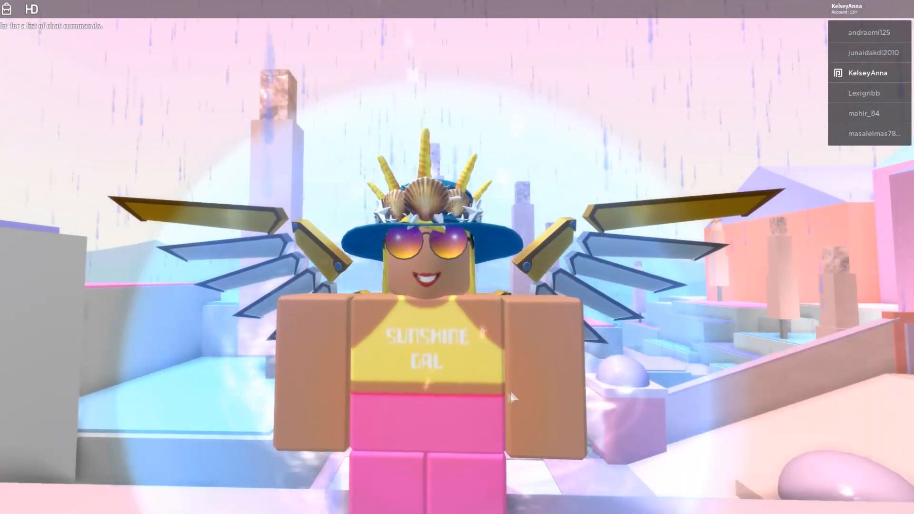
scroll(439, 416, down, 5)
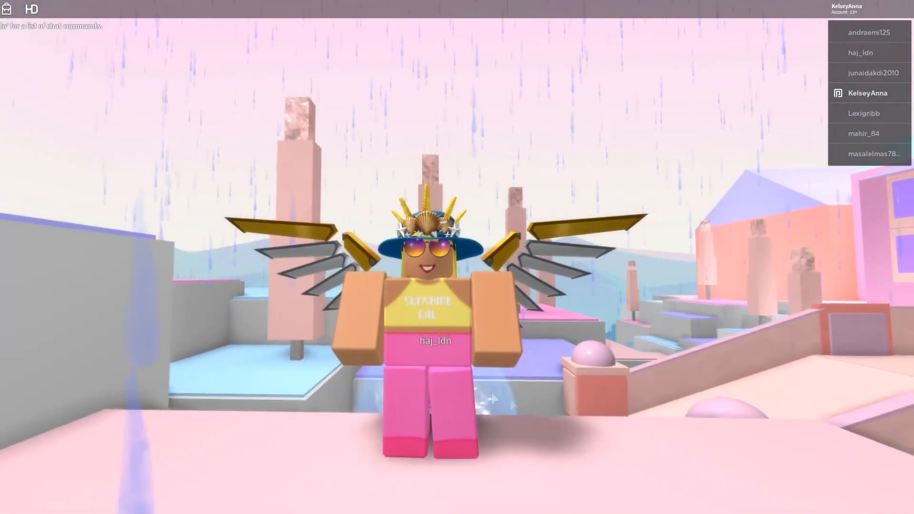
key(s)
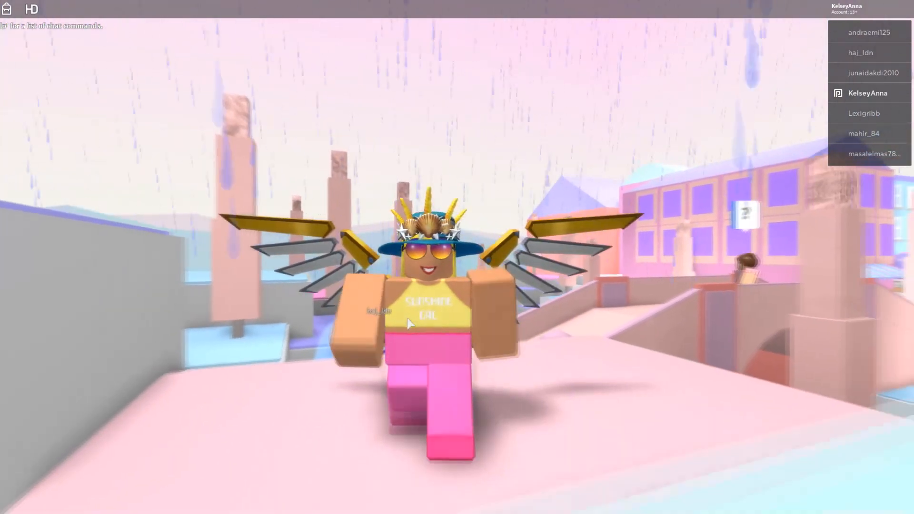
key(a)
key(Right)
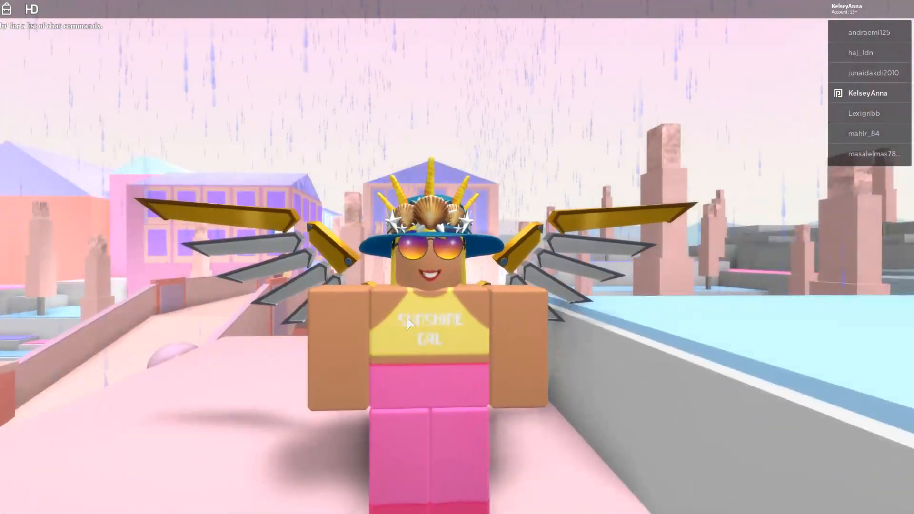
scroll(490, 384, down, 1)
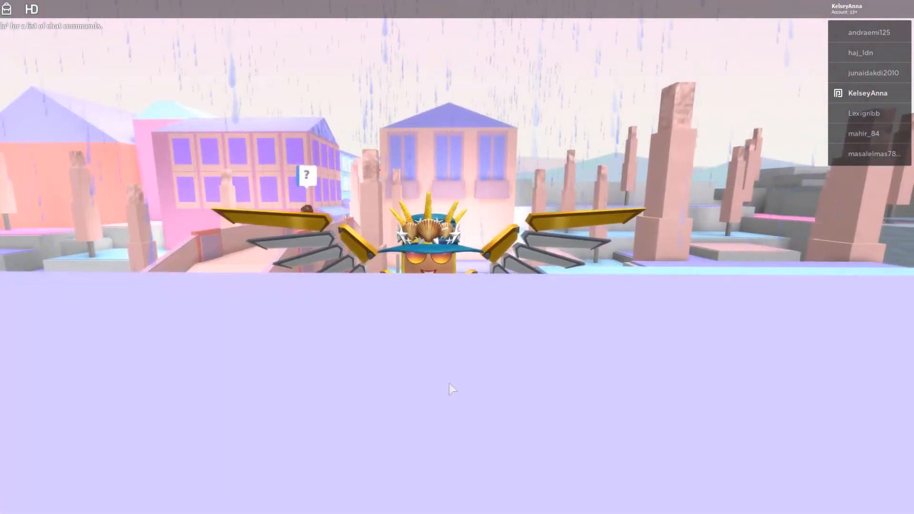
key(Right)
key(Left)
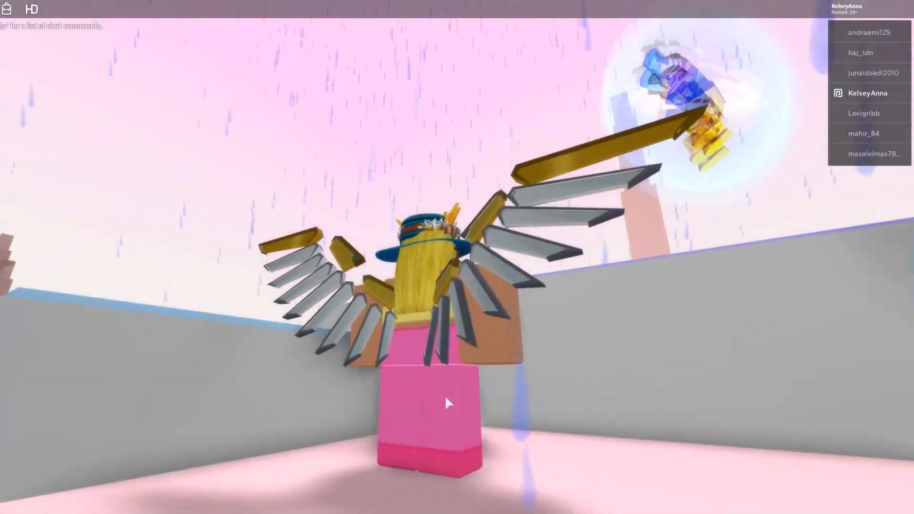
key(s)
key(w)
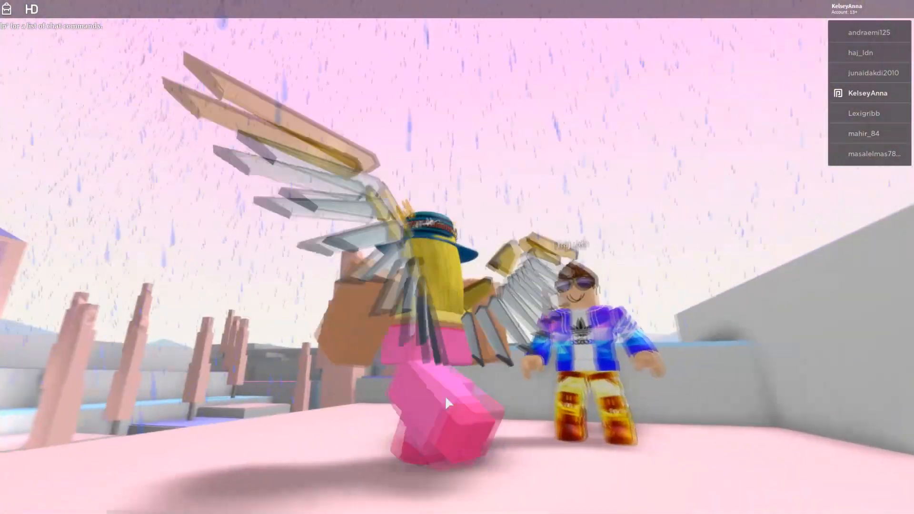
key(w)
key(space)
key(Right)
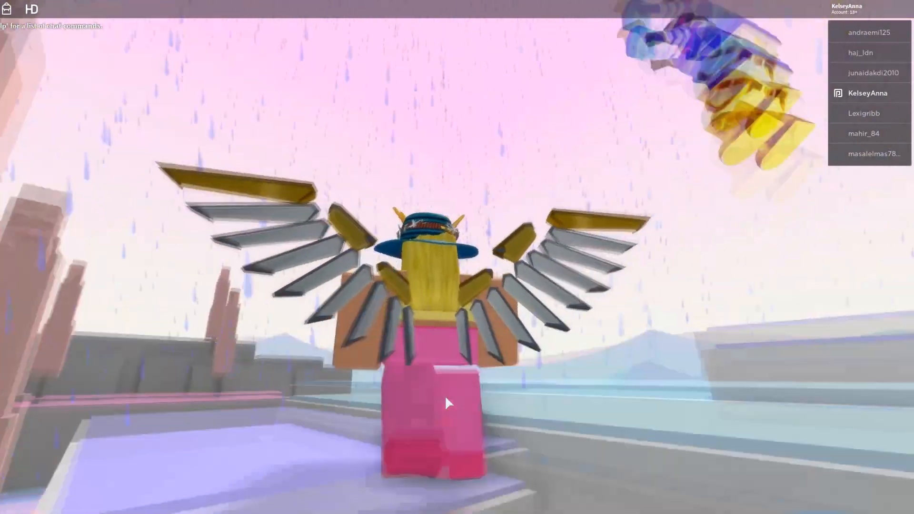
key(w)
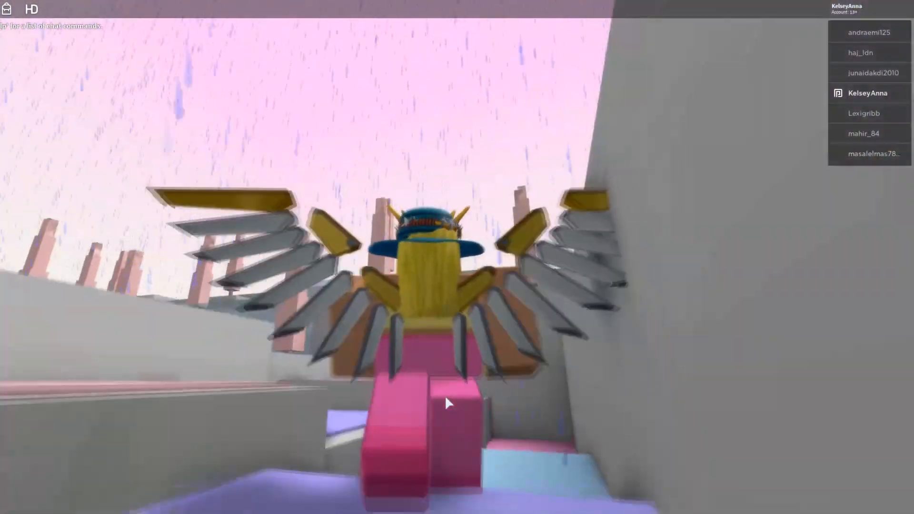
key(w)
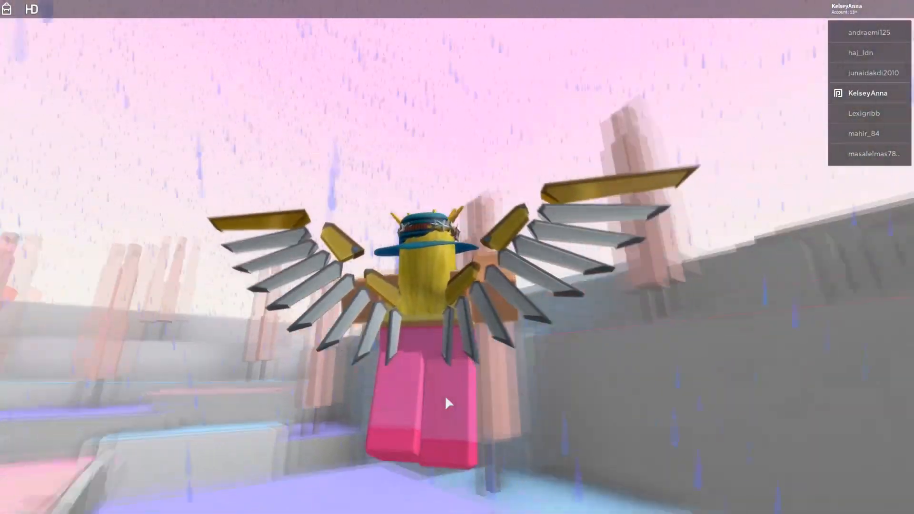
key(s)
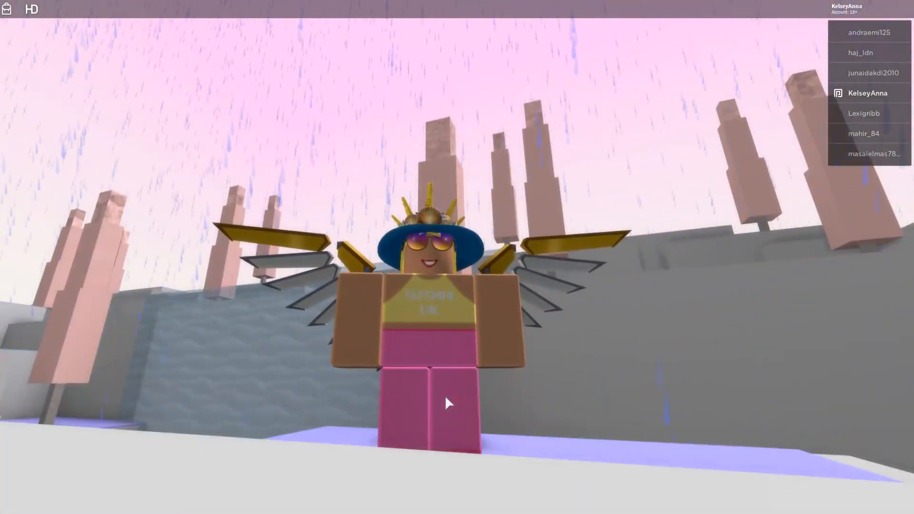
right_click(467, 395)
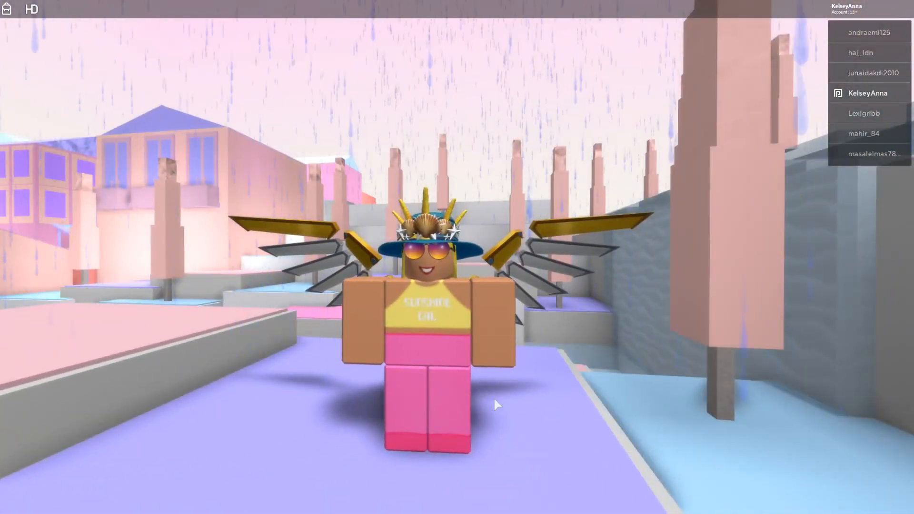
scroll(427, 255, up, 5)
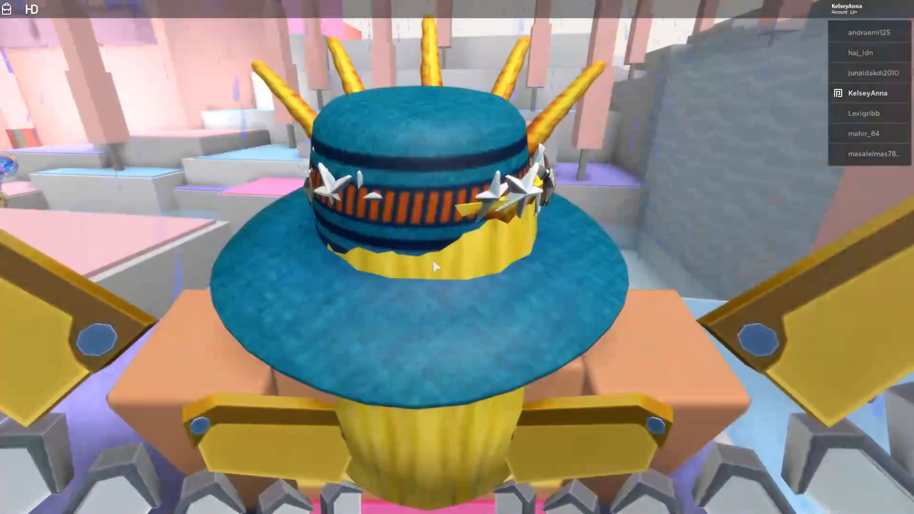
scroll(433, 261, down, 5)
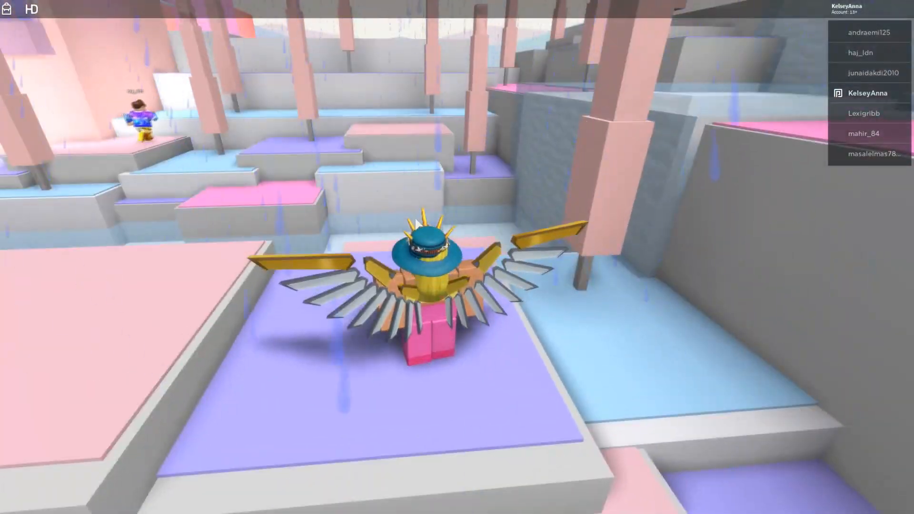
scroll(463, 286, up, 5)
scroll(463, 284, down, 2)
right_click(466, 284)
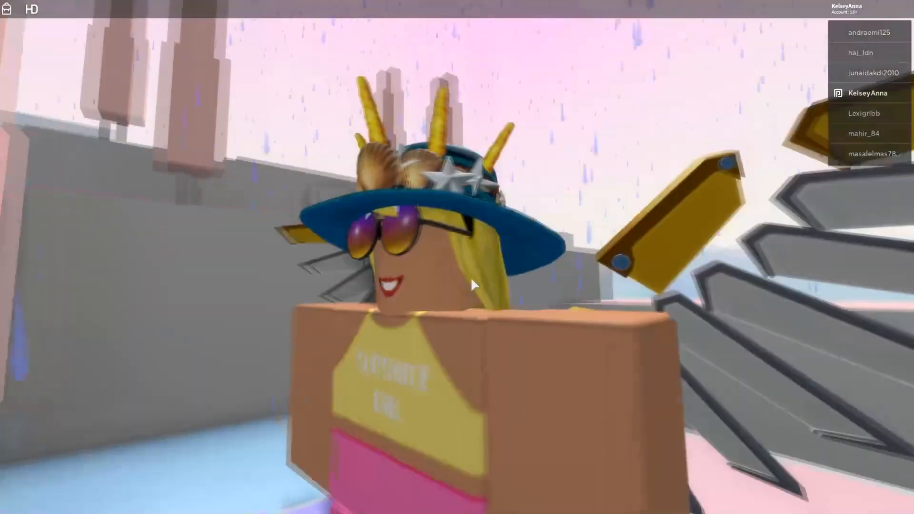
right_click(413, 300)
scroll(412, 300, down, 3)
right_click(527, 413)
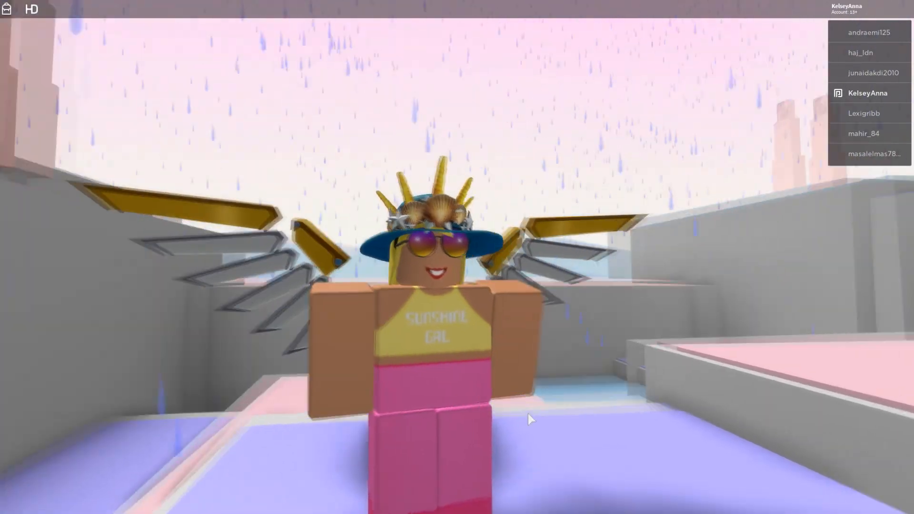
right_click(437, 424)
right_click(437, 424)
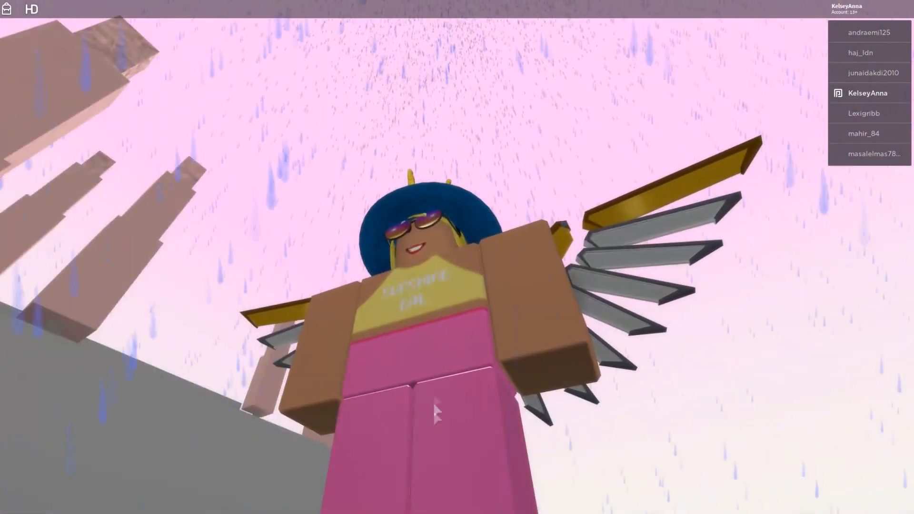
right_click(482, 325)
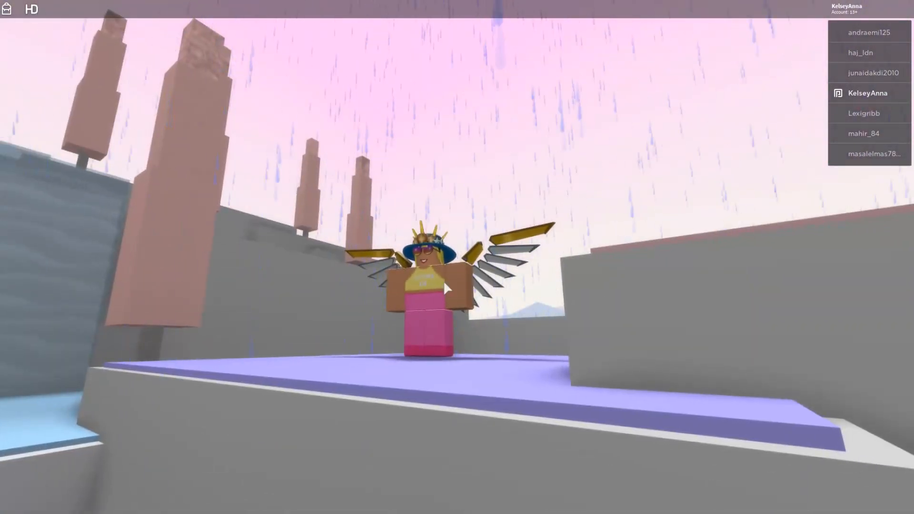
right_click(444, 283)
scroll(444, 283, up, 3)
key(slash)
key(Return)
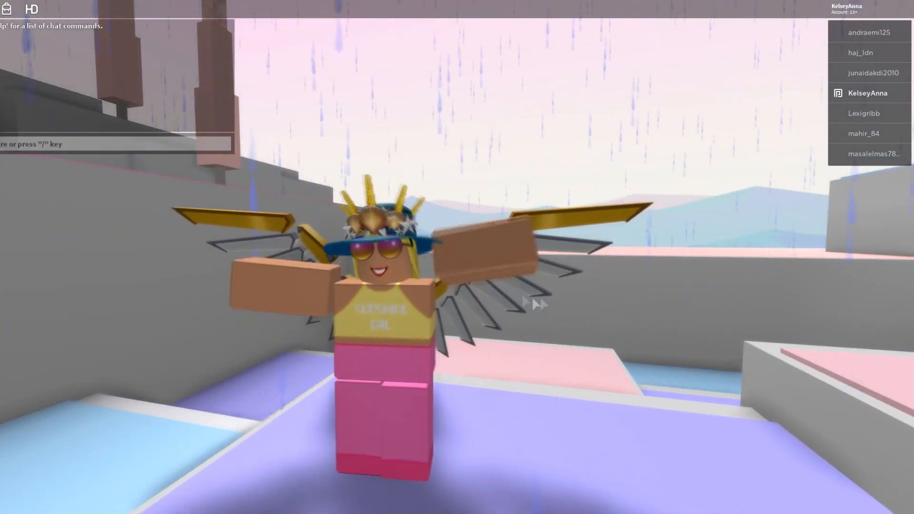